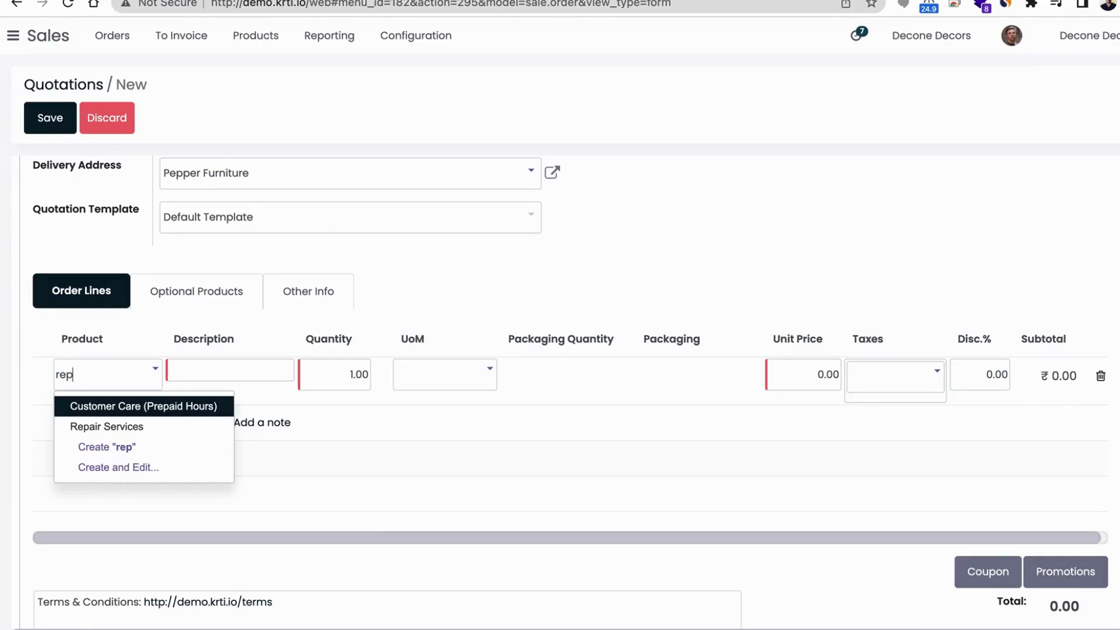
- Add the Repair Services product to the quotation's order lines with a quantity of 40 hours
click(89, 426)
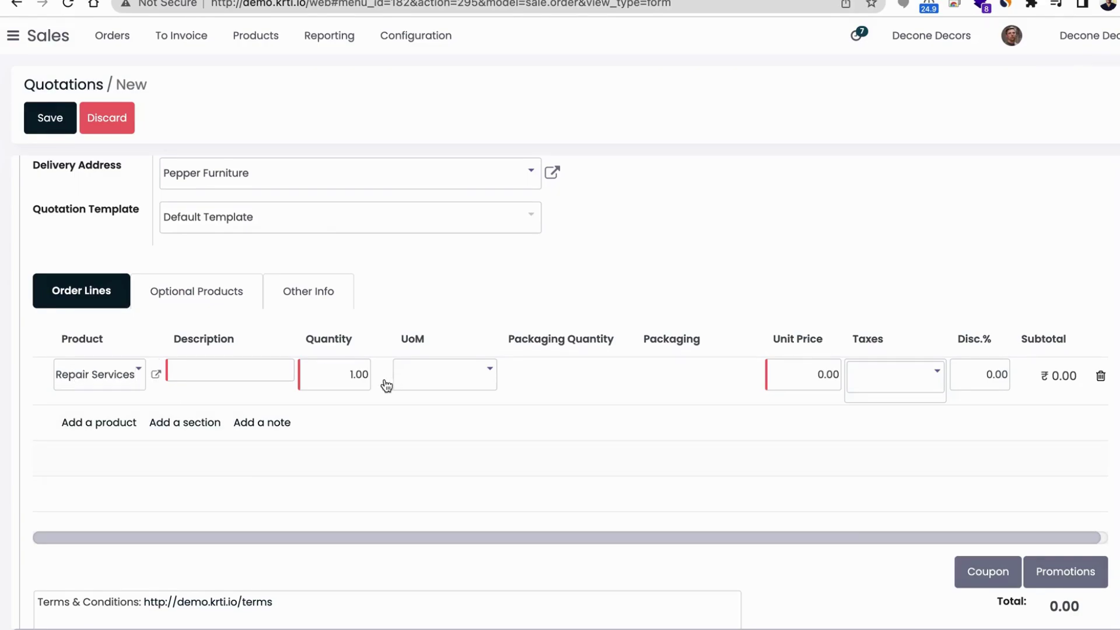
double_click(350, 378)
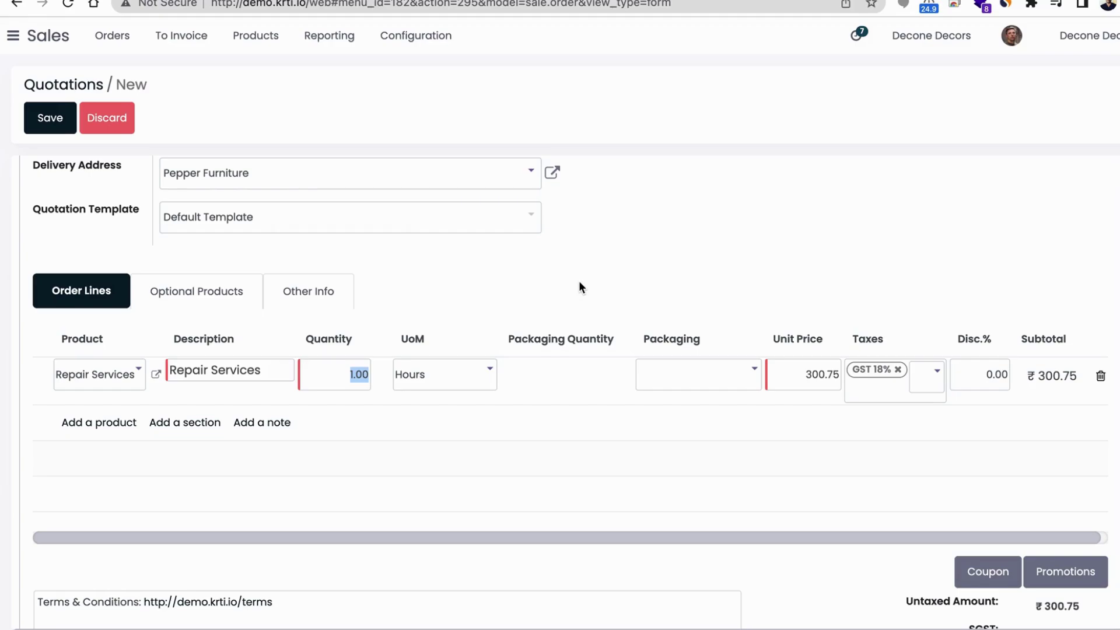
text(40)
key(Return)
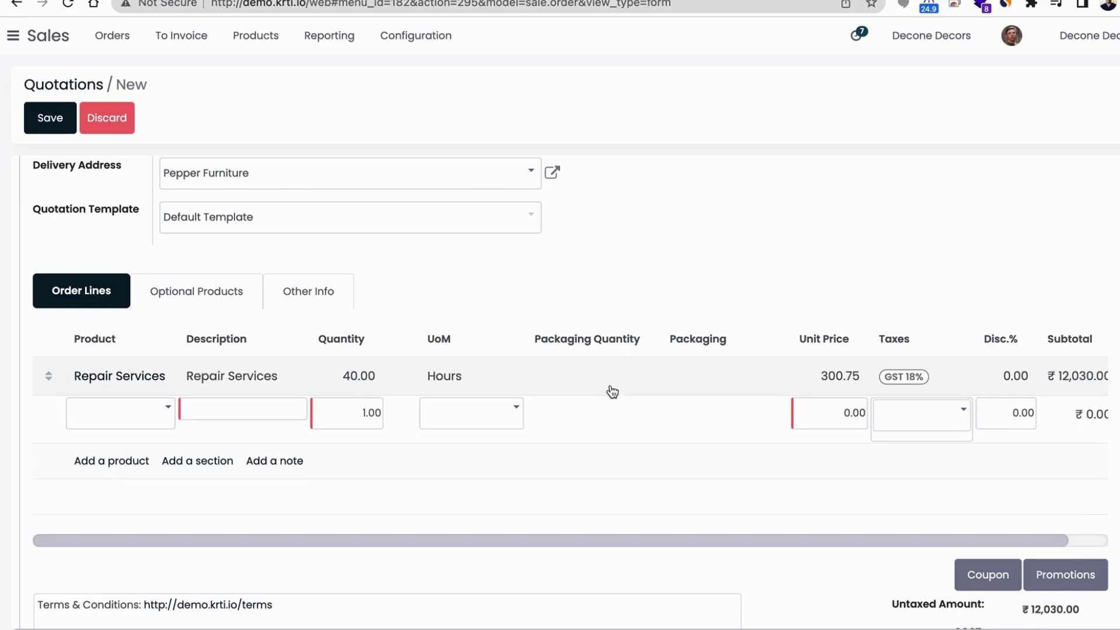
- Set a 5% discount on the Repair Services order line
scroll(842, 388, right, 2)
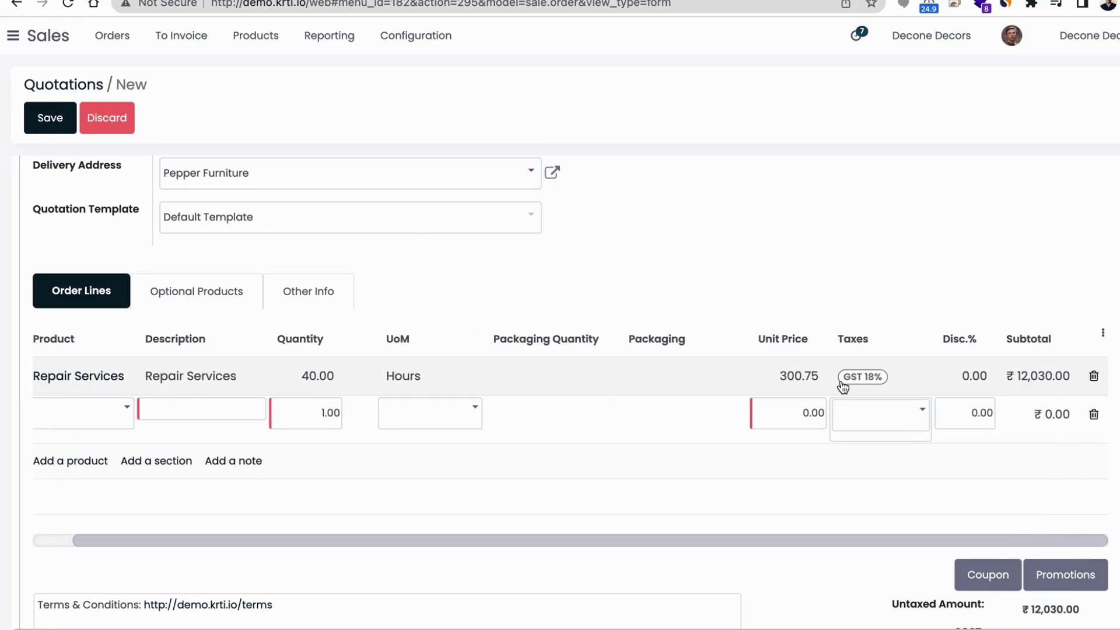
click(975, 378)
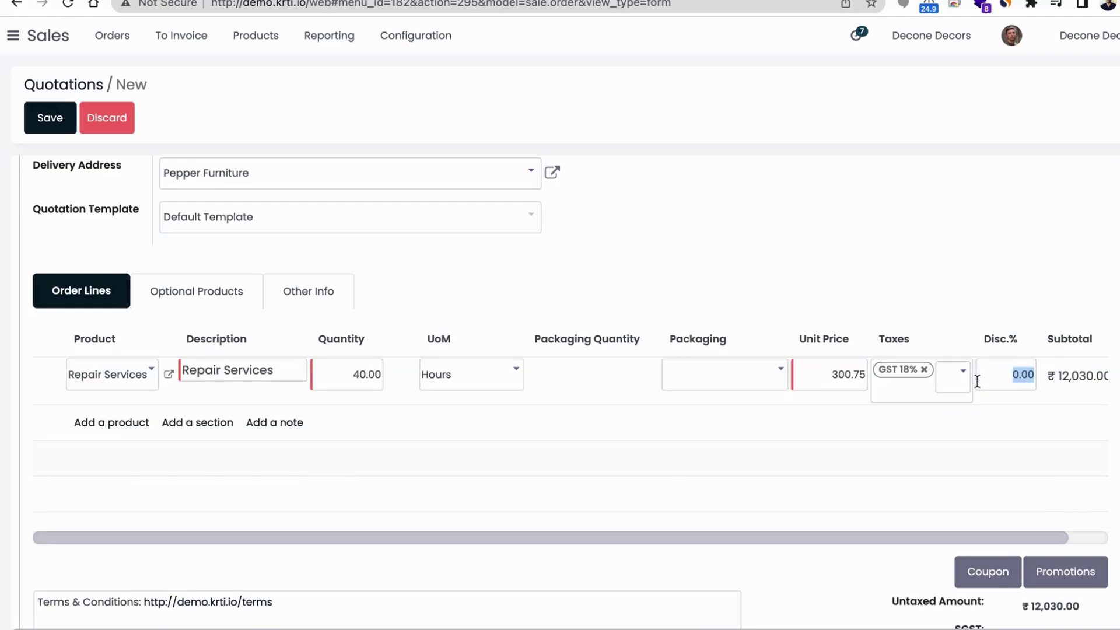
text(5)
key(Return)
- Review the quotation's order line, taxes, total and margin, along with the customer and payment terms in its header
scroll(971, 336, down, 2)
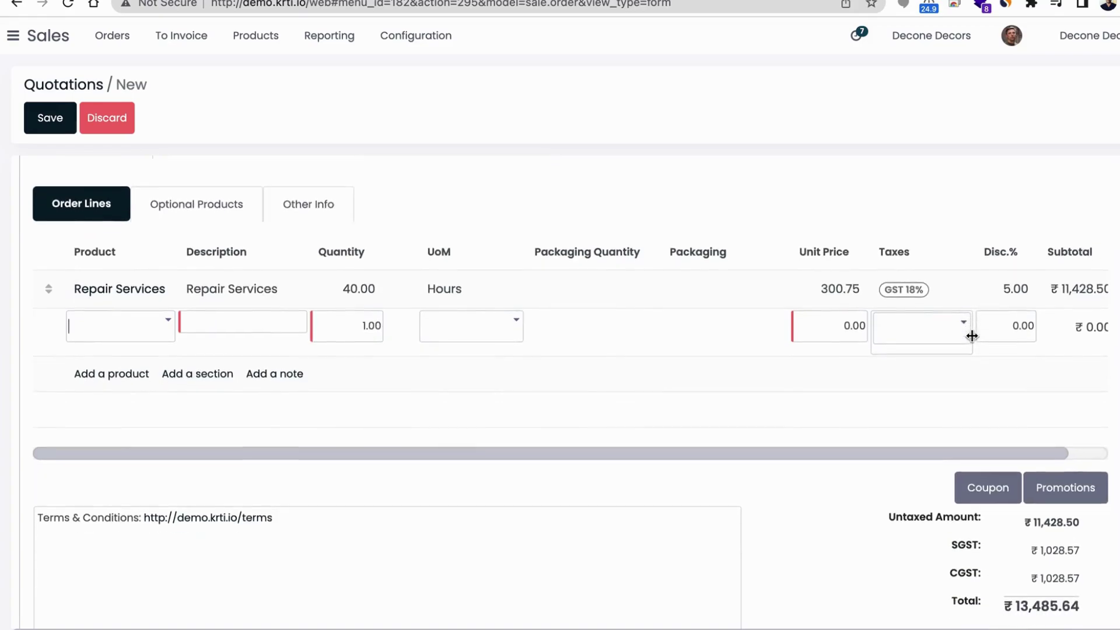
scroll(972, 336, down, 1)
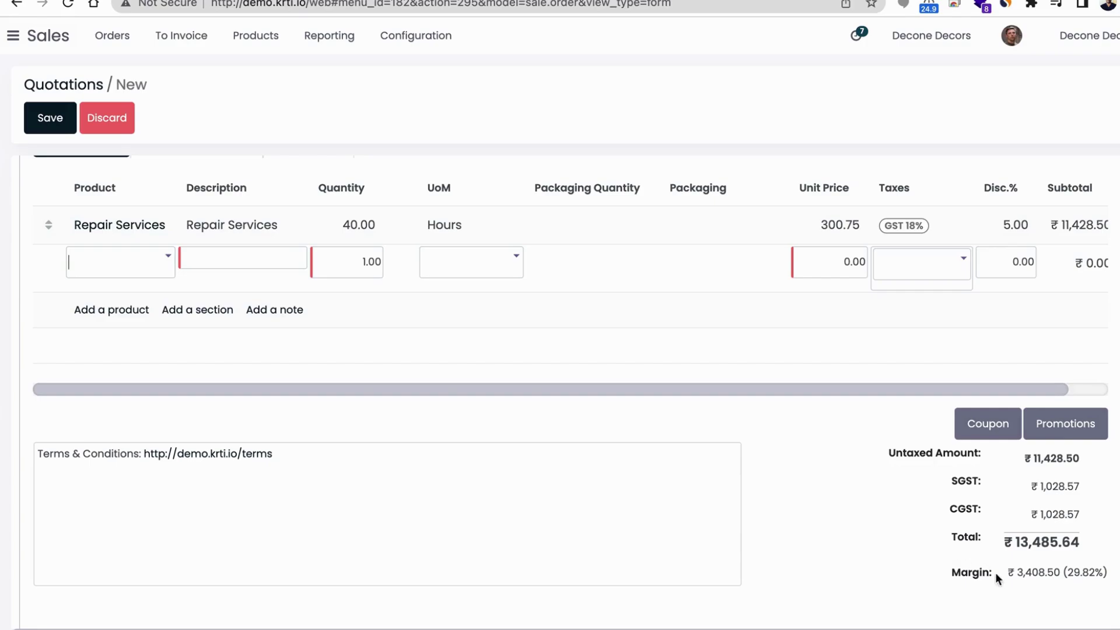
scroll(1008, 570, up, 6)
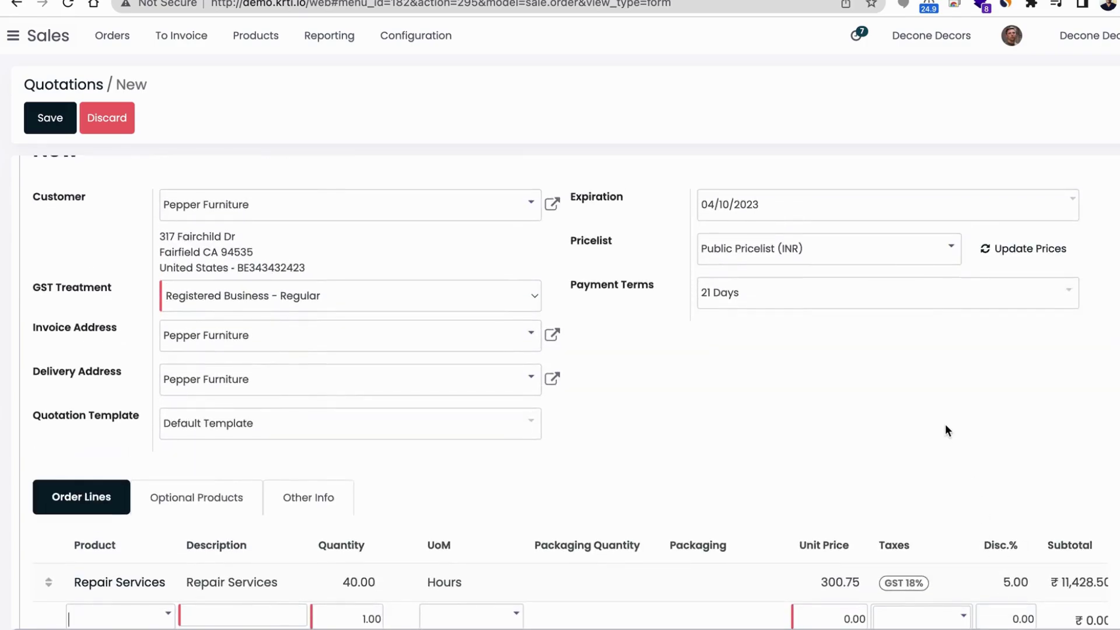
scroll(945, 429, down, 4)
scroll(944, 429, up, 6)
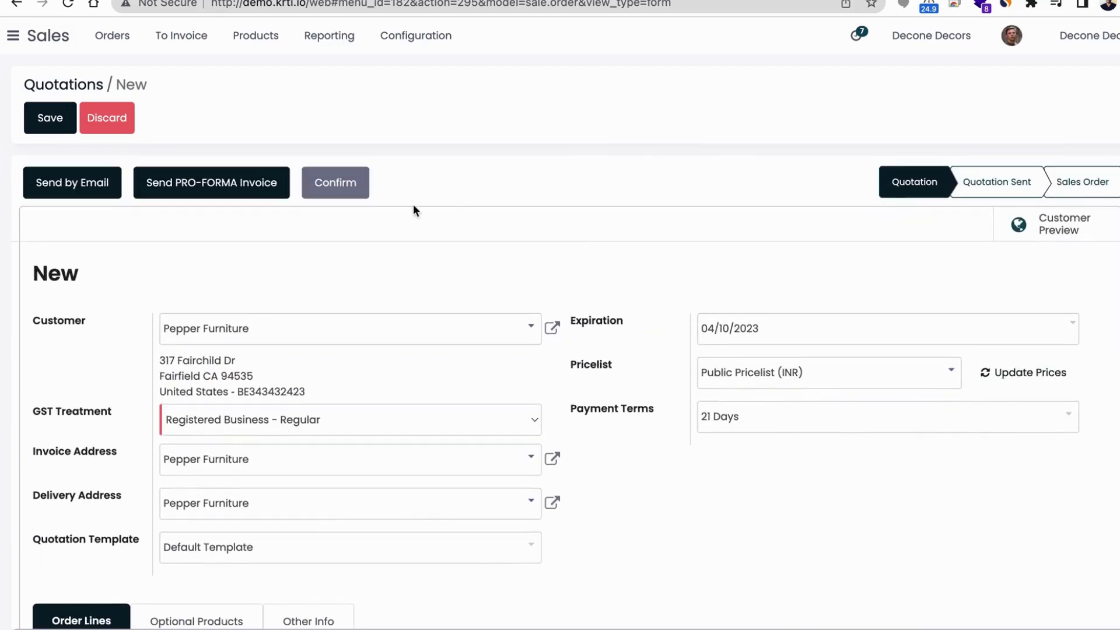
scroll(642, 454, down, 5)
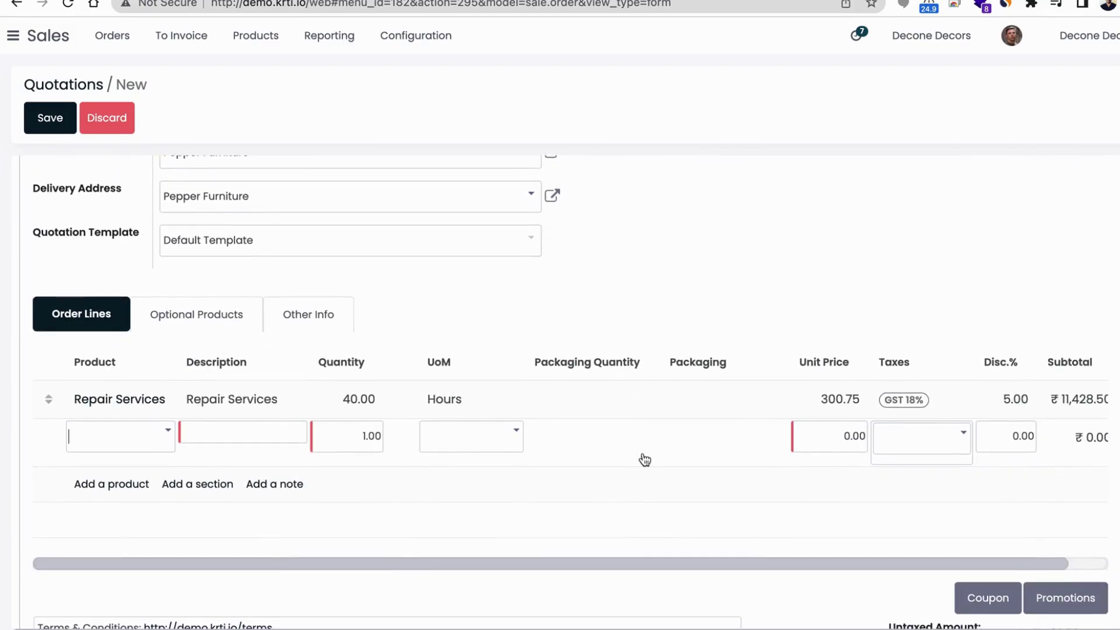
scroll(799, 493, down, 2)
scroll(797, 490, up, 6)
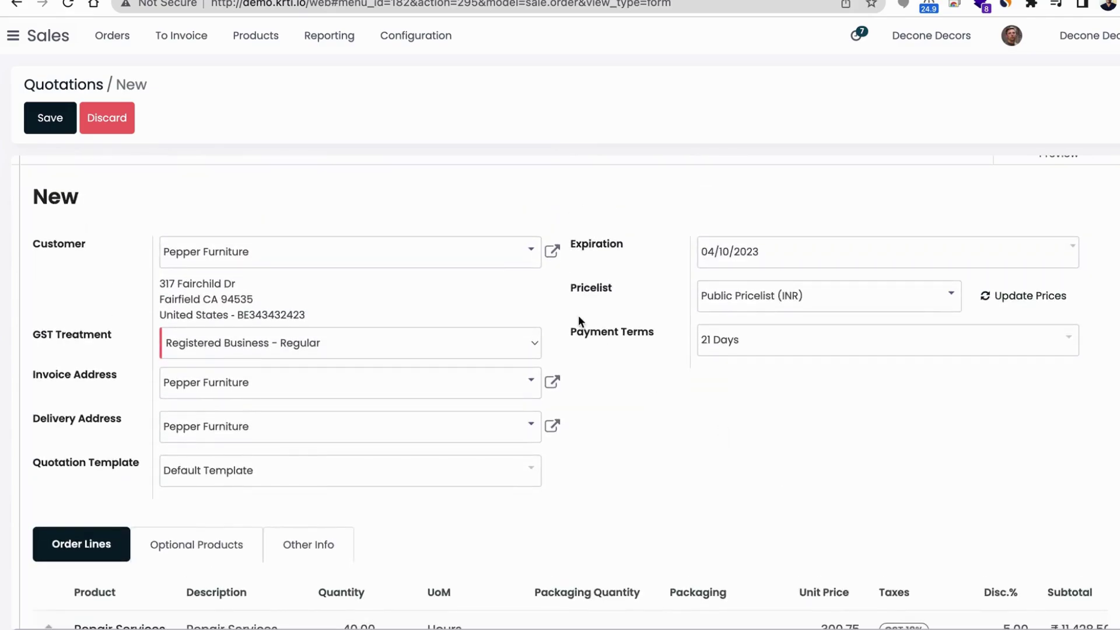
scroll(579, 319, up, 1)
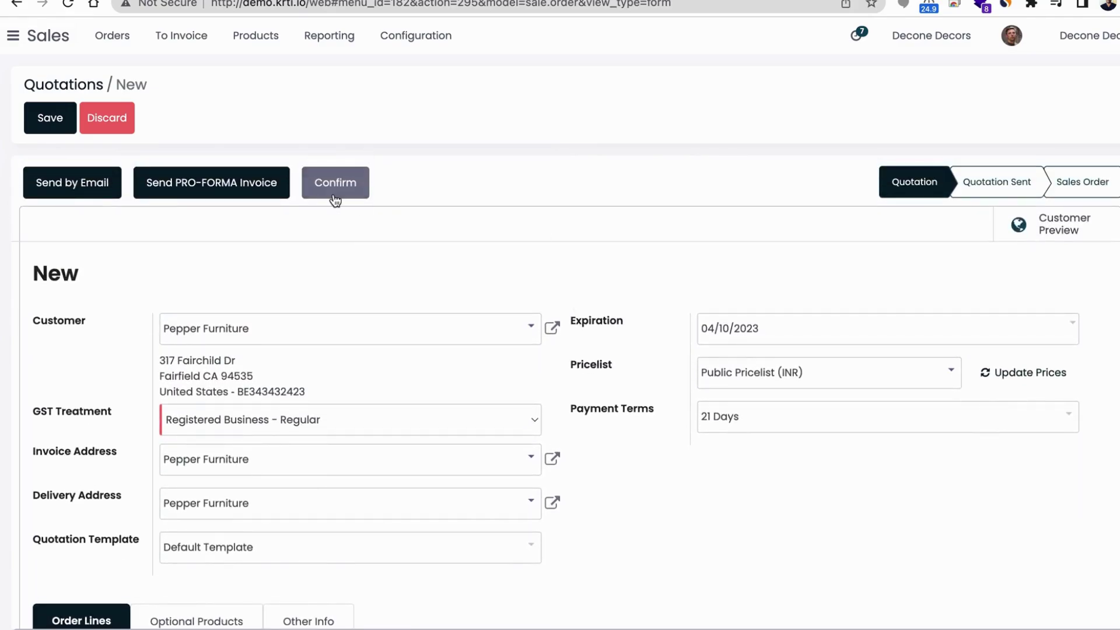
scroll(435, 403, down, 2)
scroll(433, 403, down, 3)
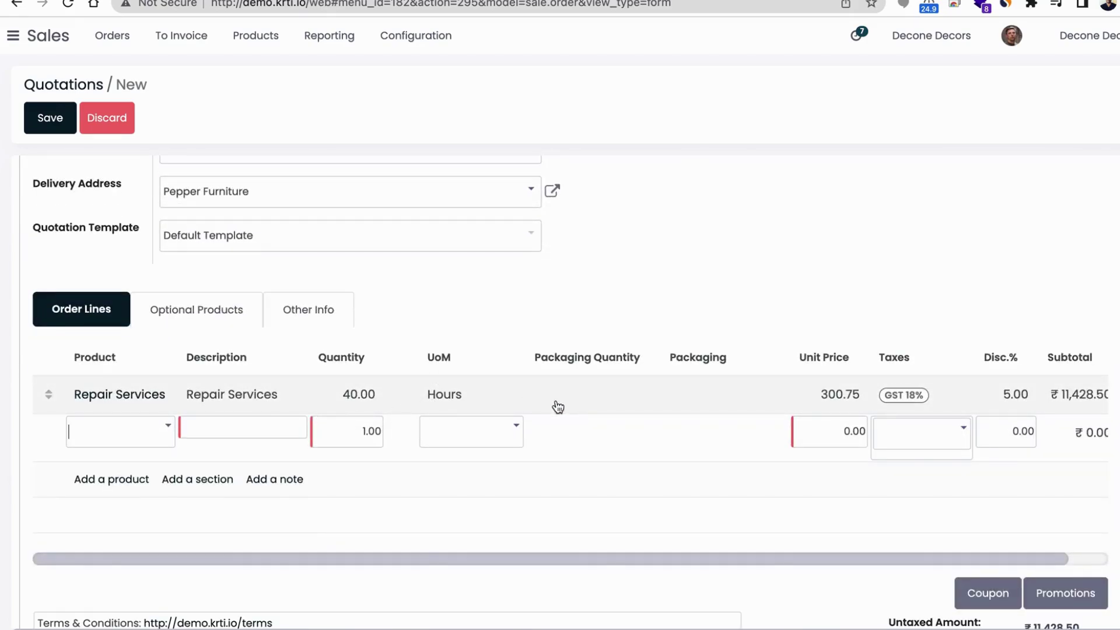
scroll(558, 407, up, 5)
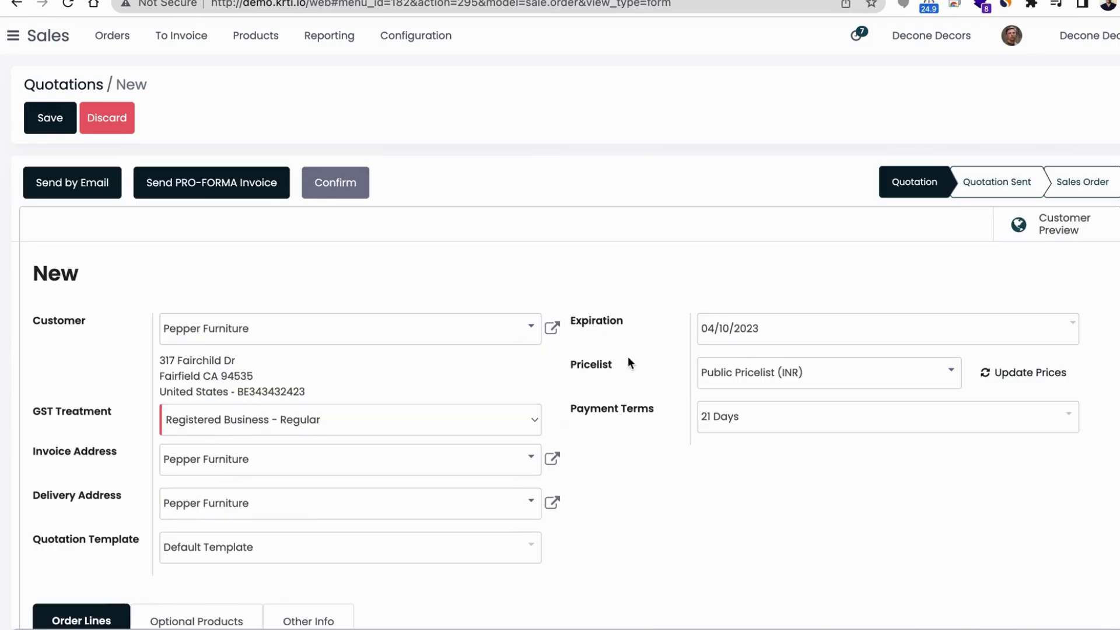
scroll(517, 327, down, 5)
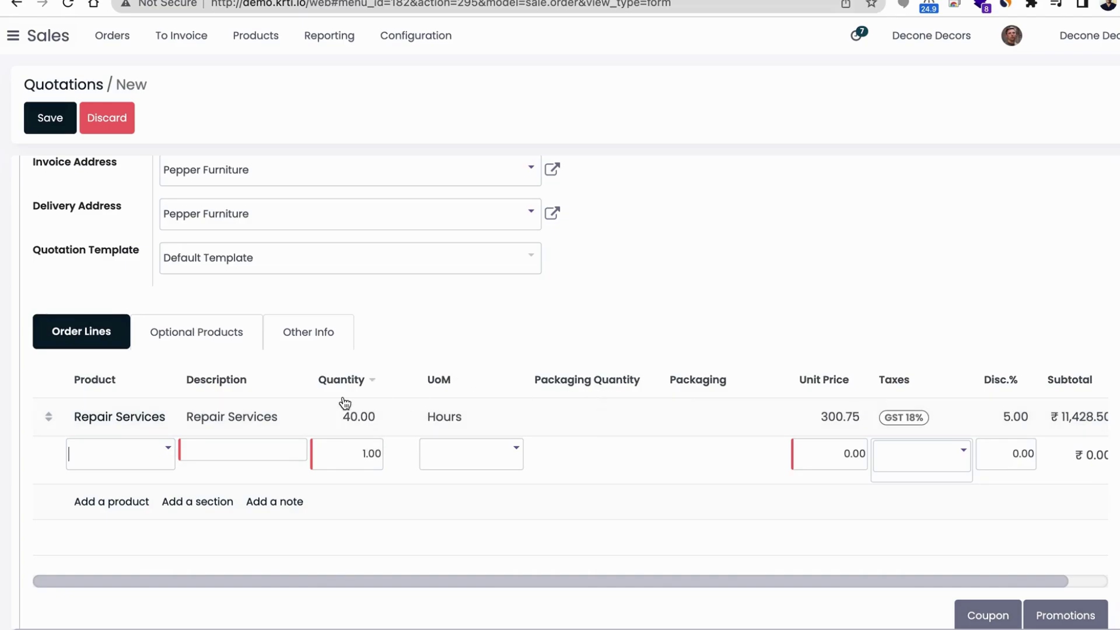
scroll(732, 334, up, 5)
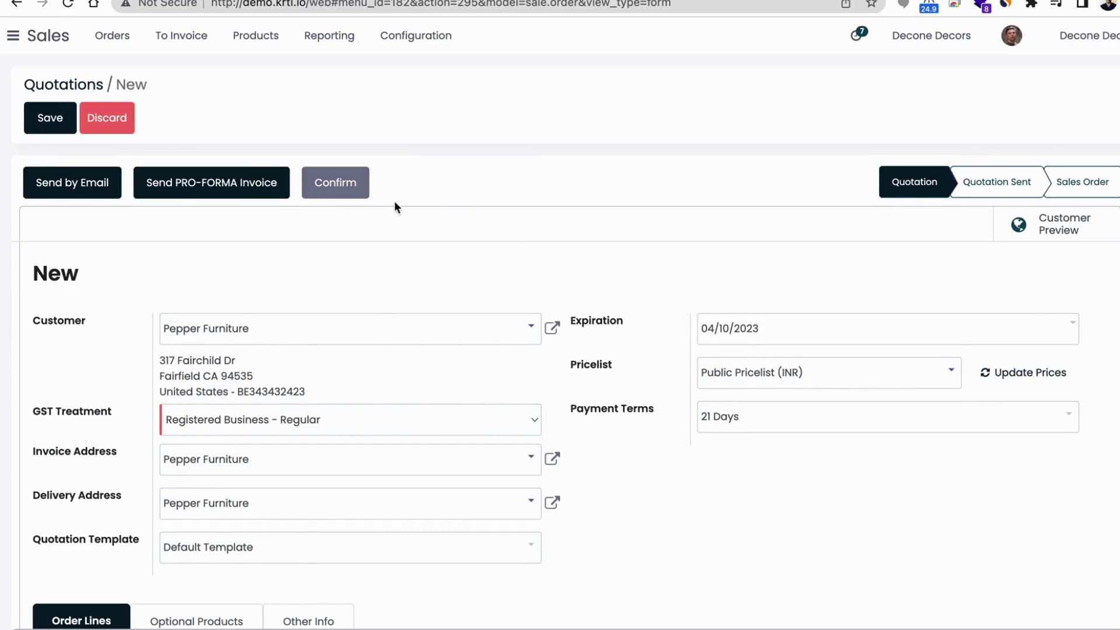
- Confirm the Pepper Furniture quotation as a sales order and unlock the order for changes
click(339, 194)
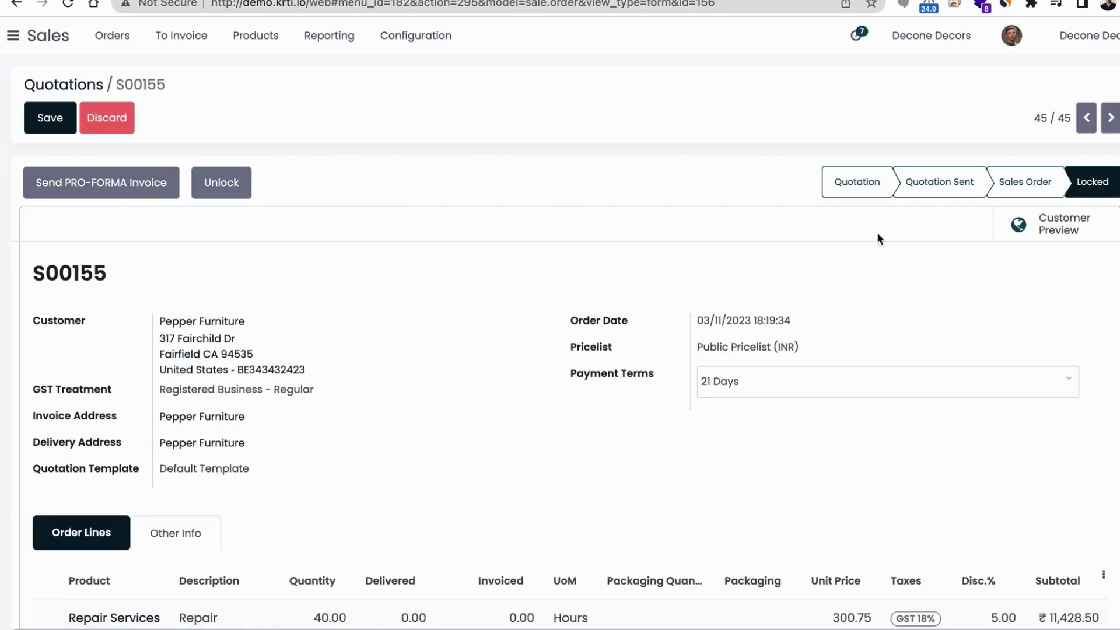
scroll(556, 319, down, 6)
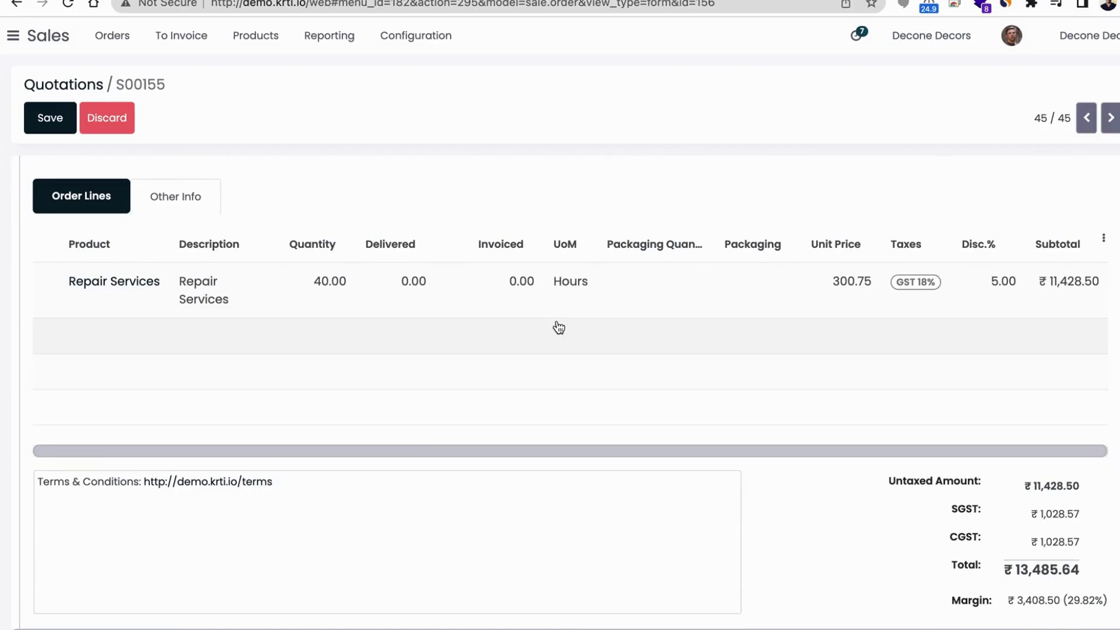
scroll(901, 509, down, 1)
scroll(902, 510, up, 7)
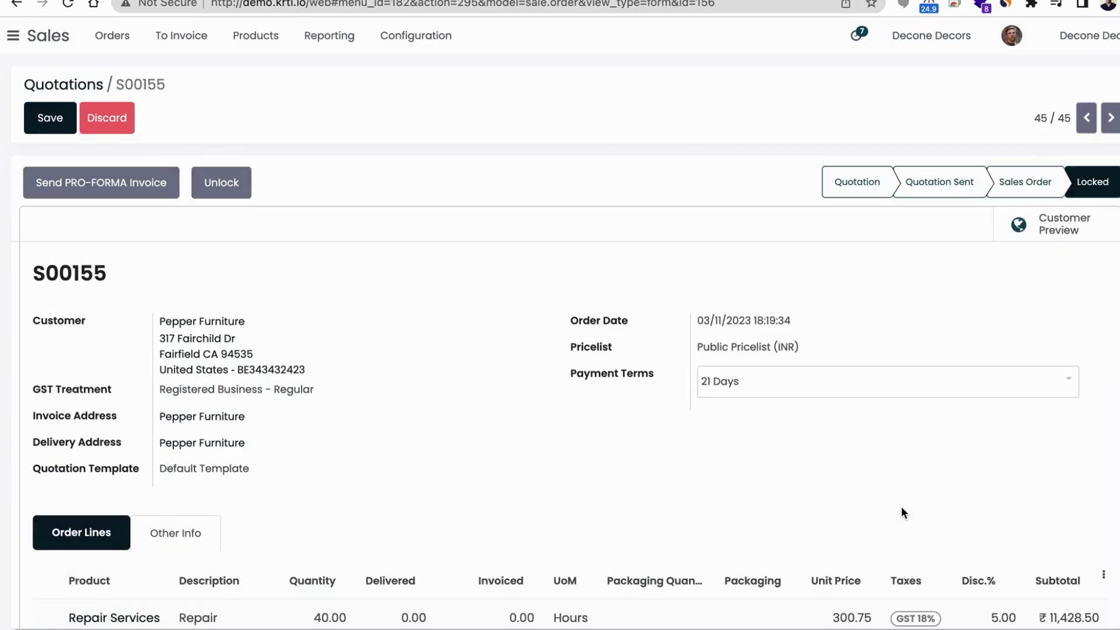
click(232, 182)
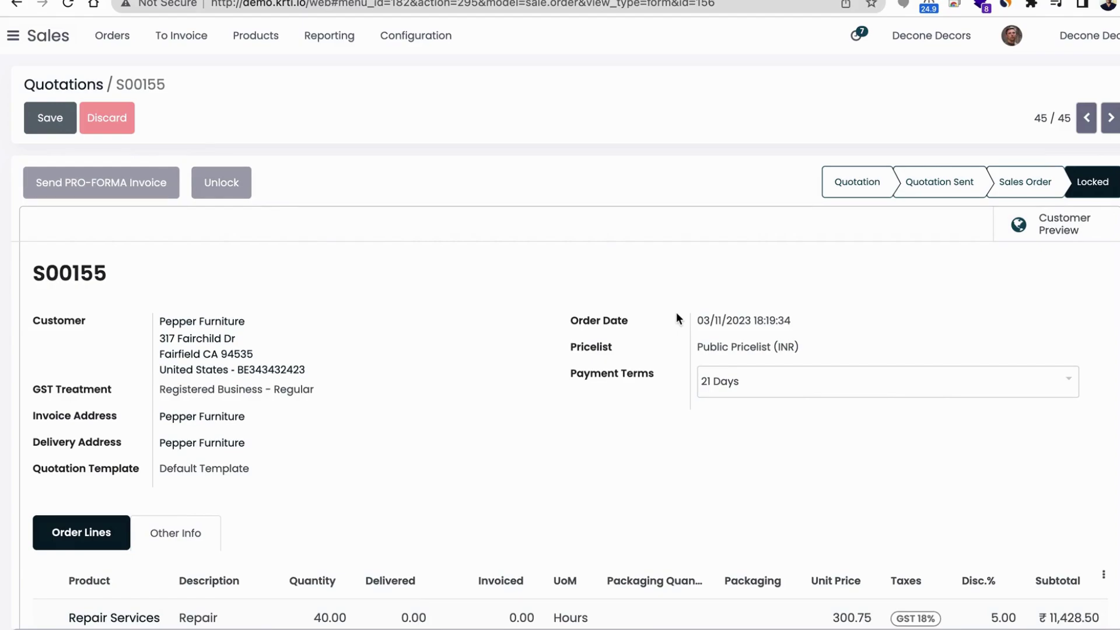
scroll(676, 312, down, 3)
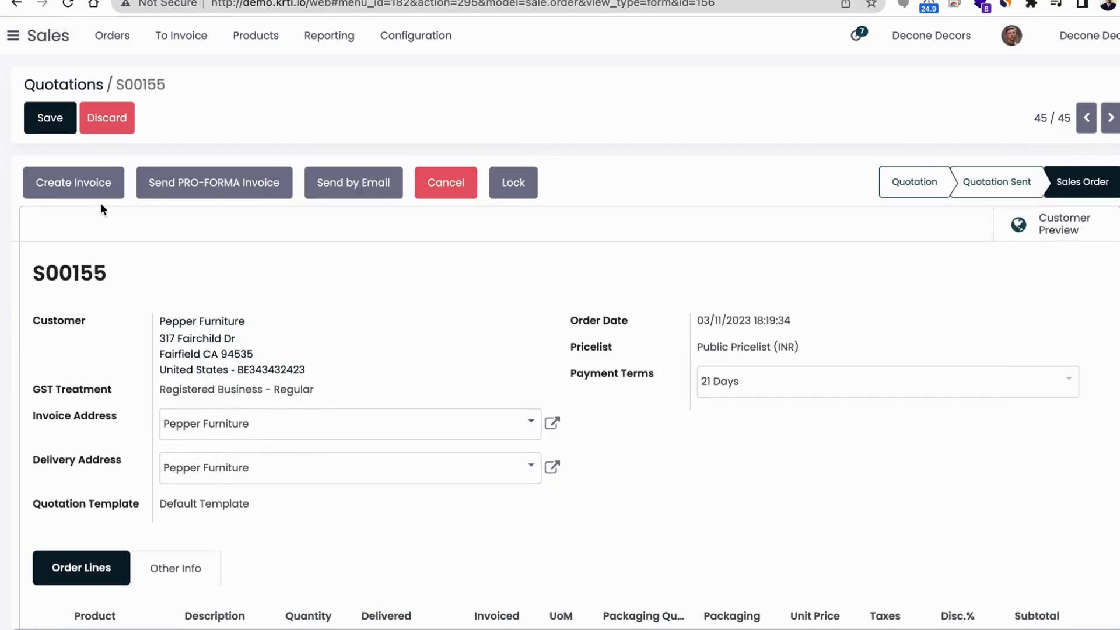
- Create and open a percentage down payment invoice of 10% for the sales order
click(99, 195)
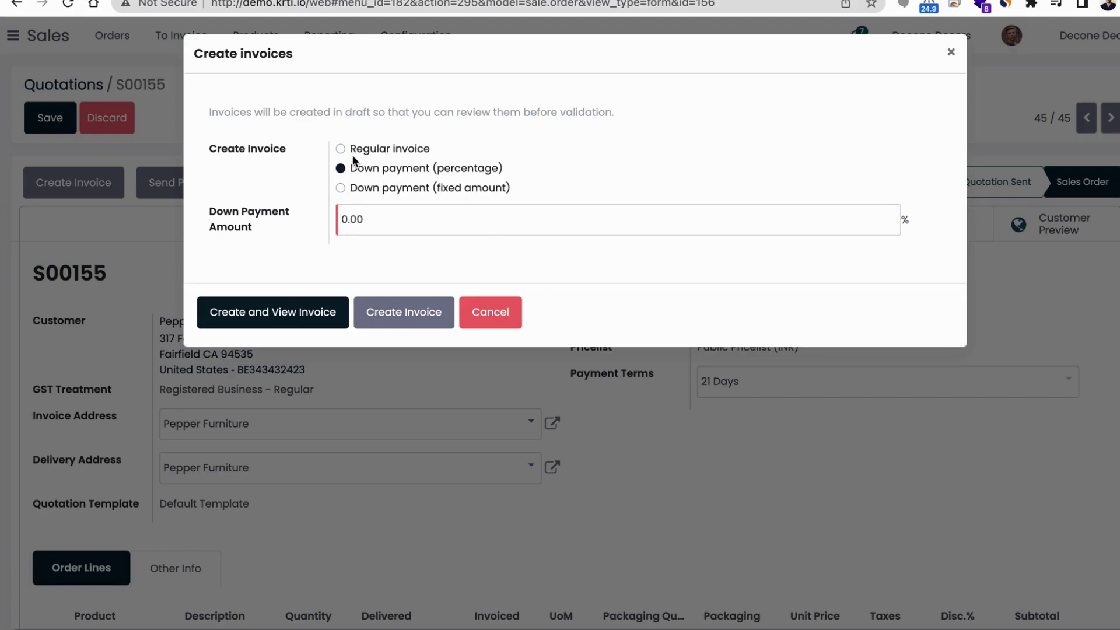
click(388, 220)
text(10)
click(281, 324)
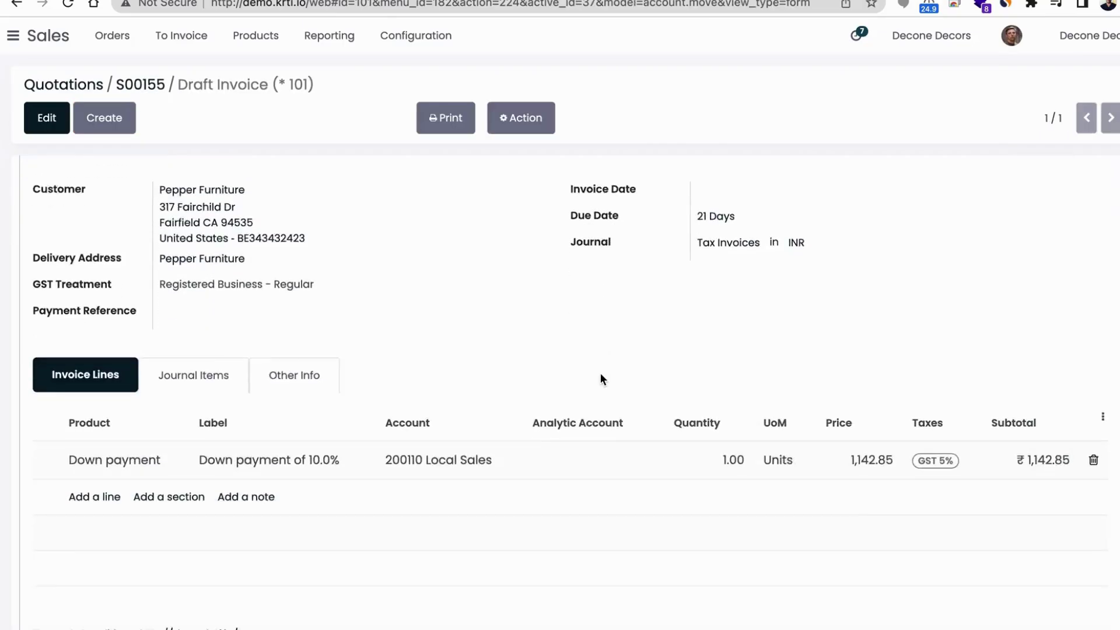
- Check the draft down payment invoice's line and totals, and confirm the invoice
scroll(600, 372, down, 3)
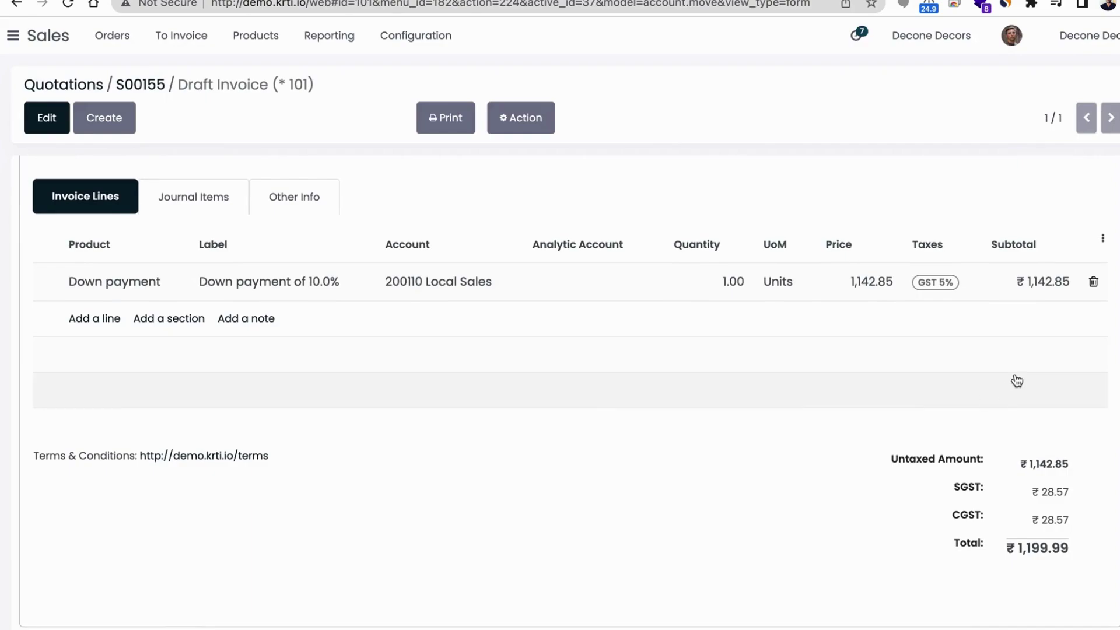
scroll(1015, 379, up, 1)
scroll(1008, 328, up, 4)
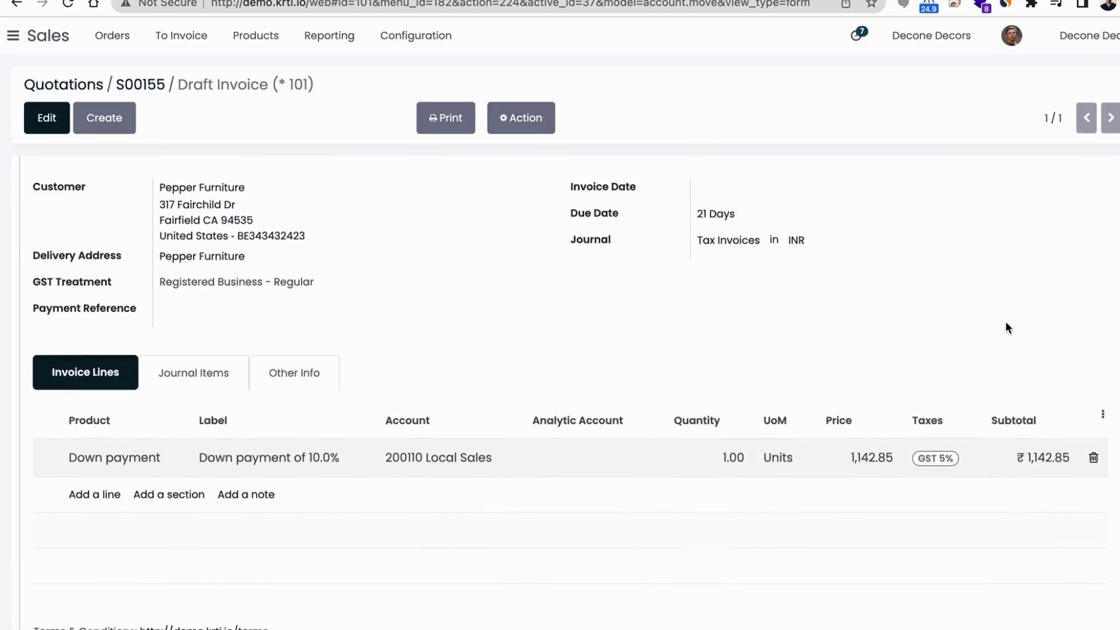
click(74, 191)
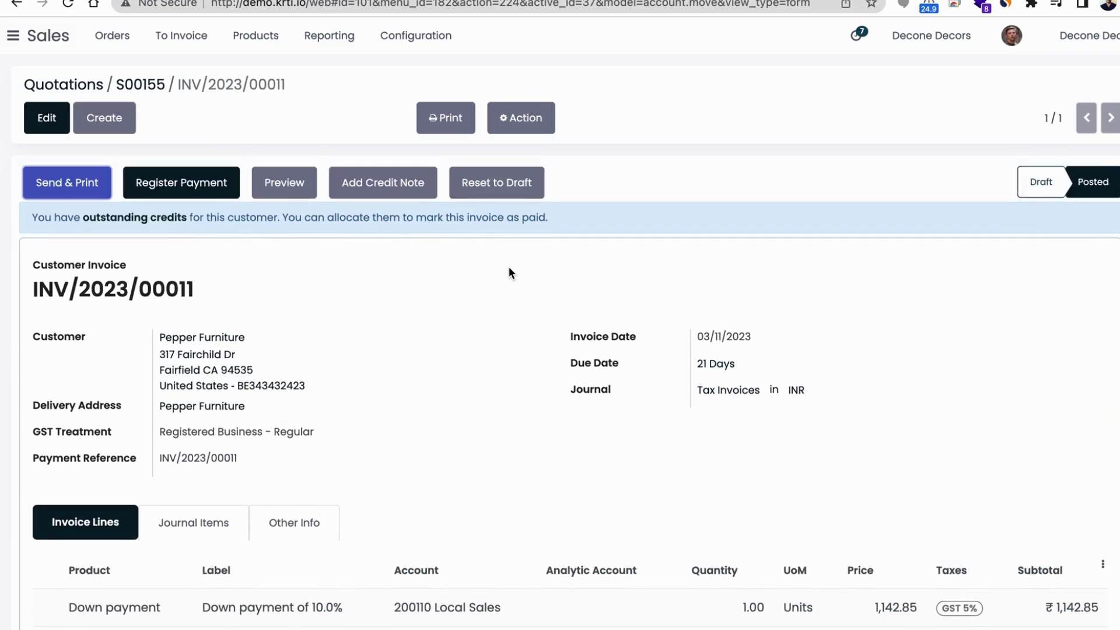
- Return to the sales order and set the delivered quantity of the Repair Services line to 20
click(140, 87)
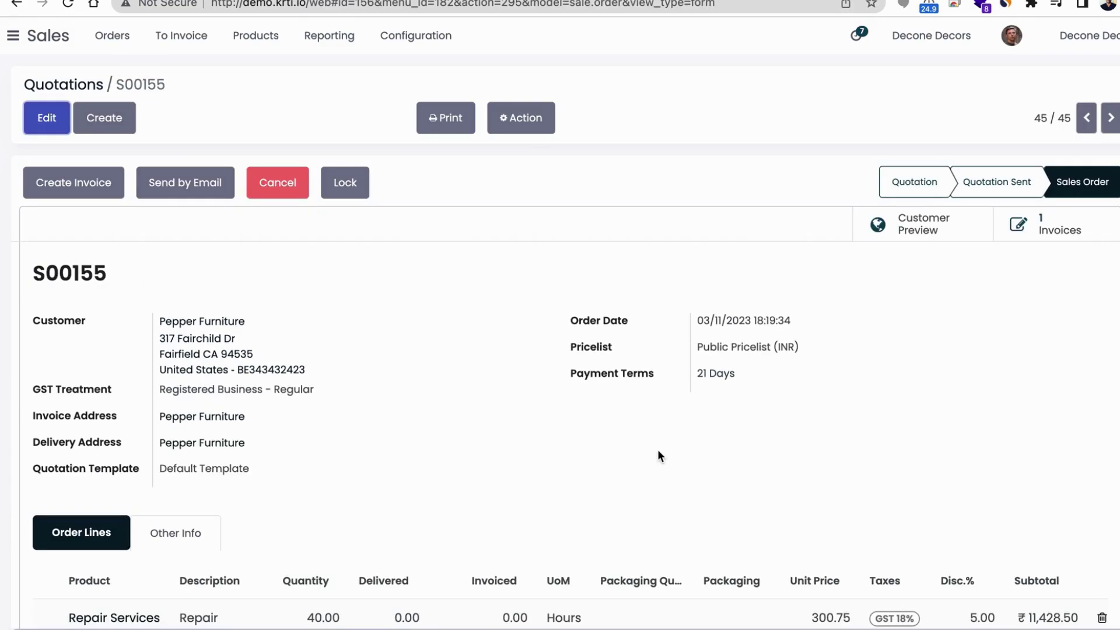
scroll(657, 449, down, 1)
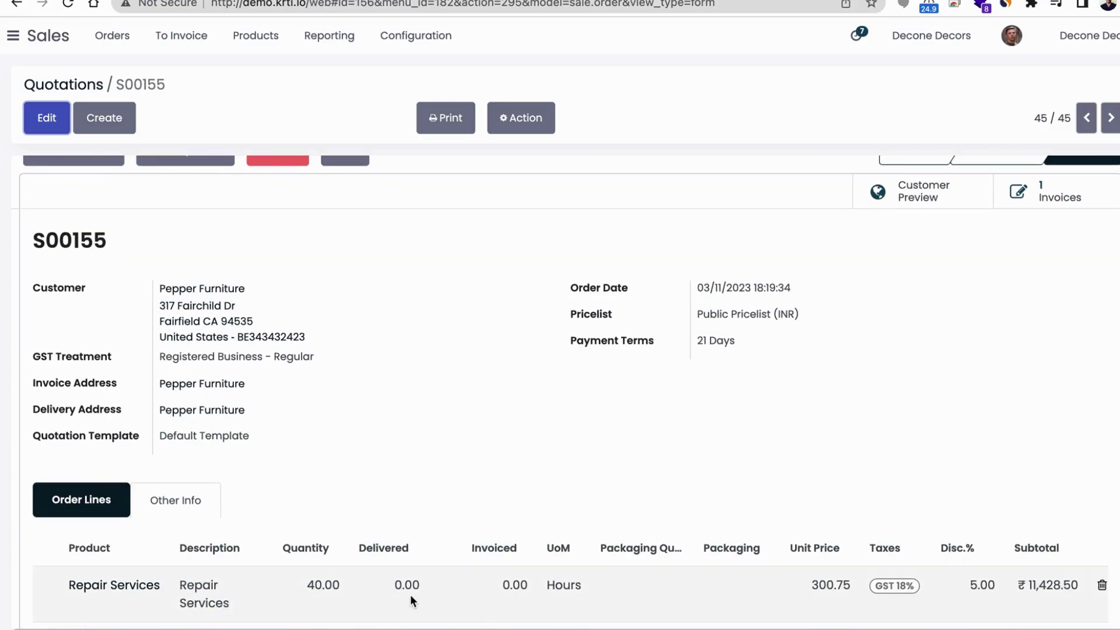
click(394, 586)
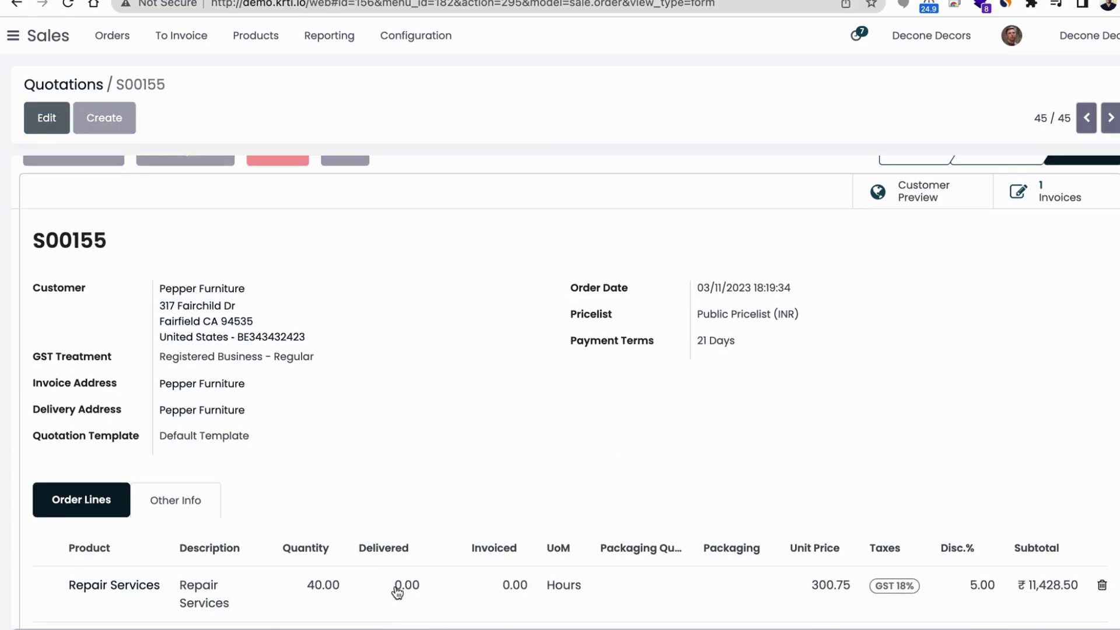
scroll(424, 506, down, 3)
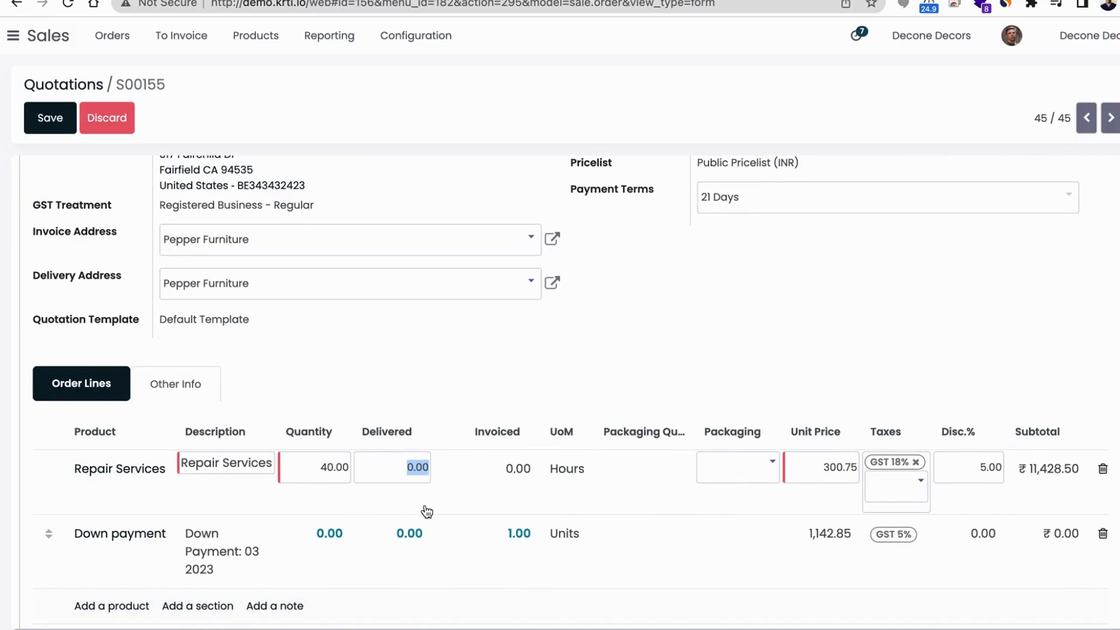
text(20)
key(Return)
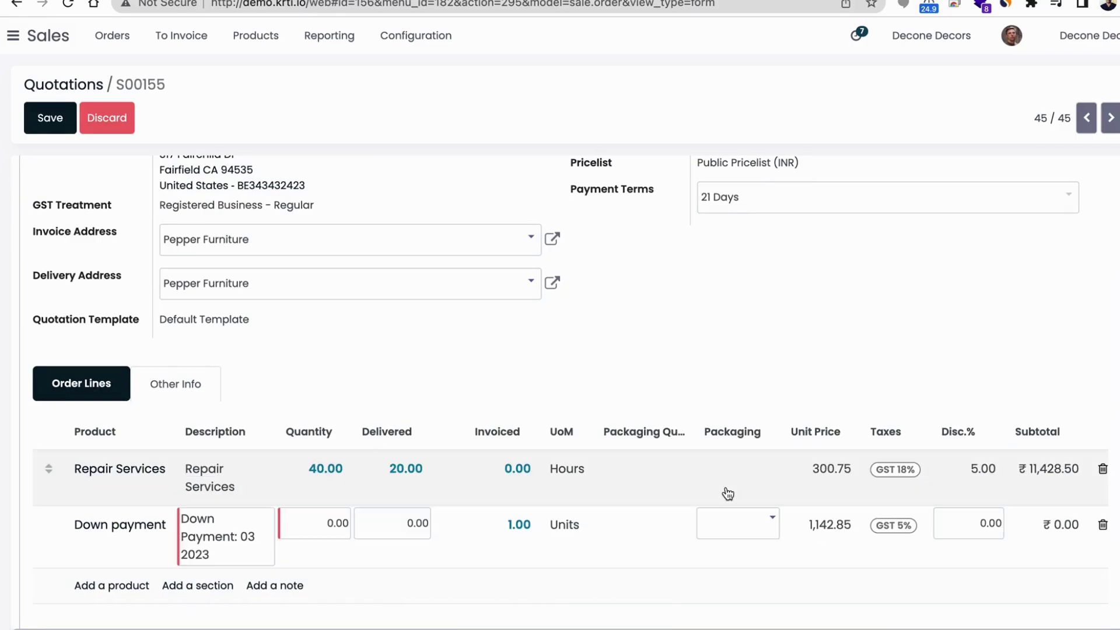
- Save the sales order and create a regular invoice for the delivered hours with down payments deducted
scroll(645, 373, up, 3)
click(94, 196)
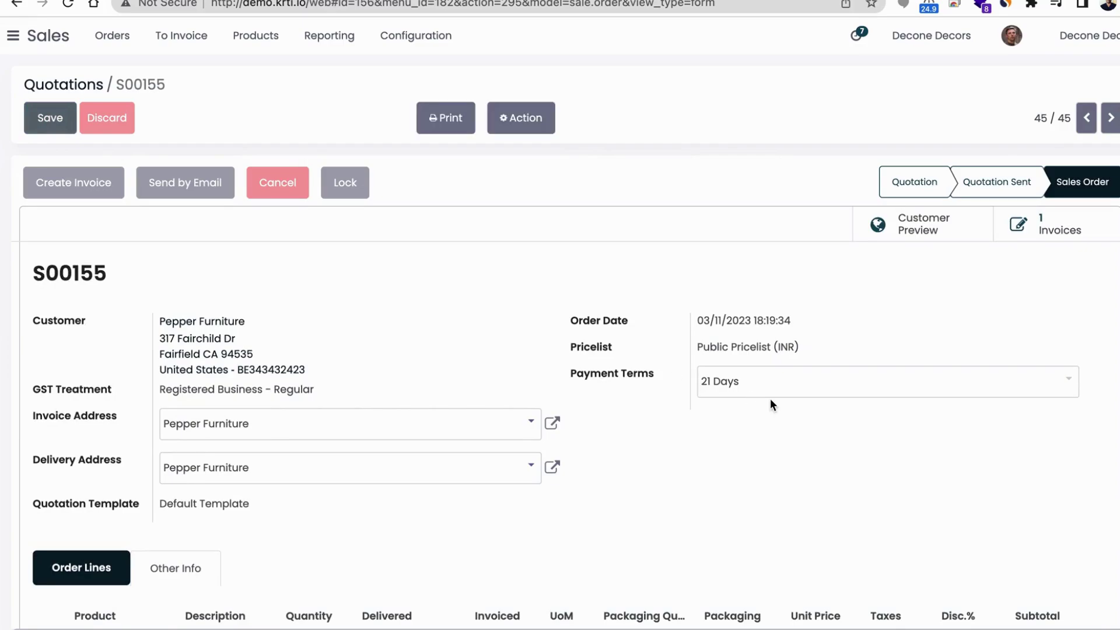
scroll(688, 442, down, 2)
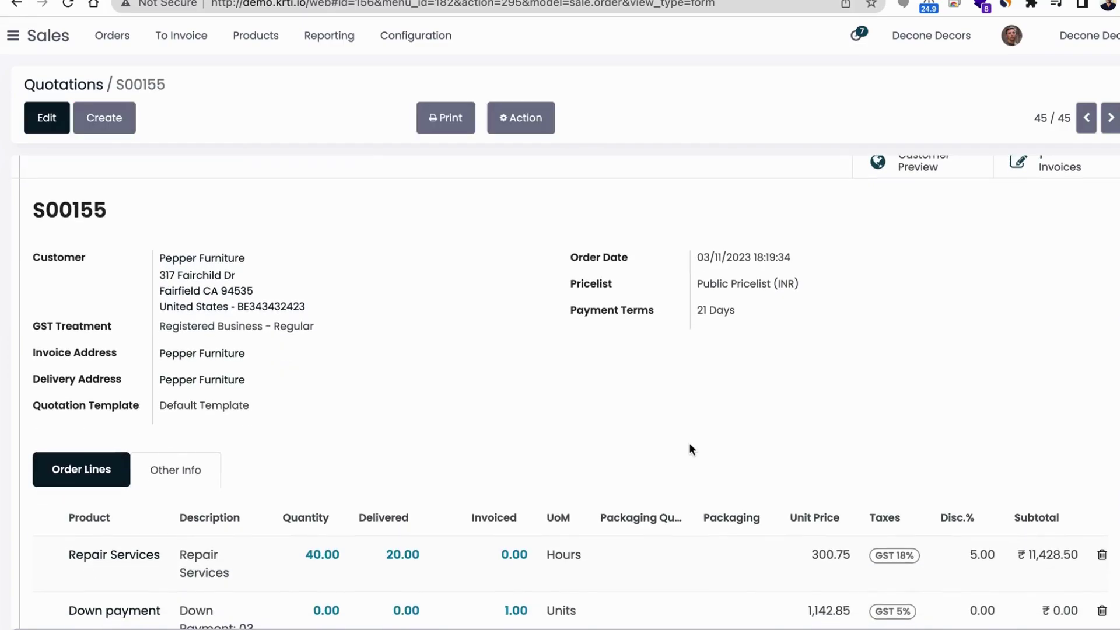
scroll(689, 446, up, 2)
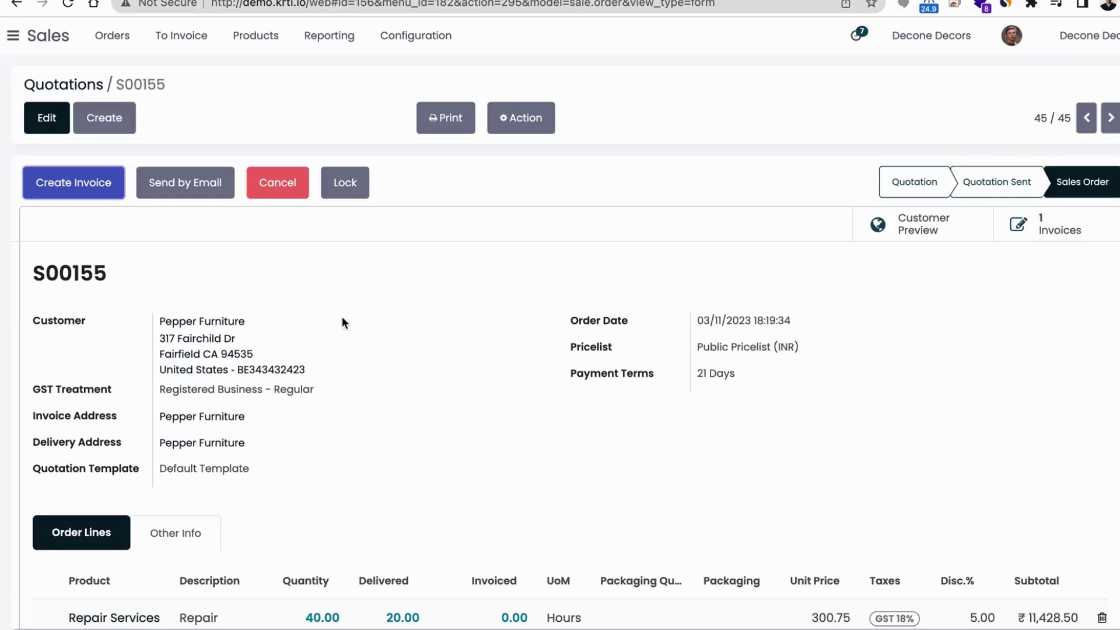
click(83, 201)
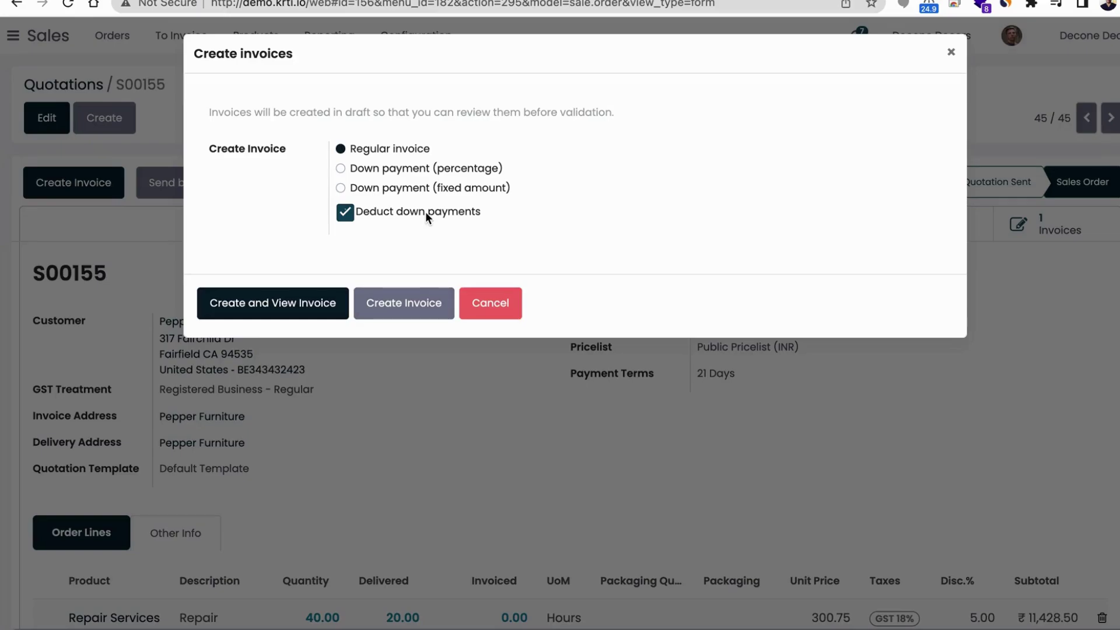
click(298, 307)
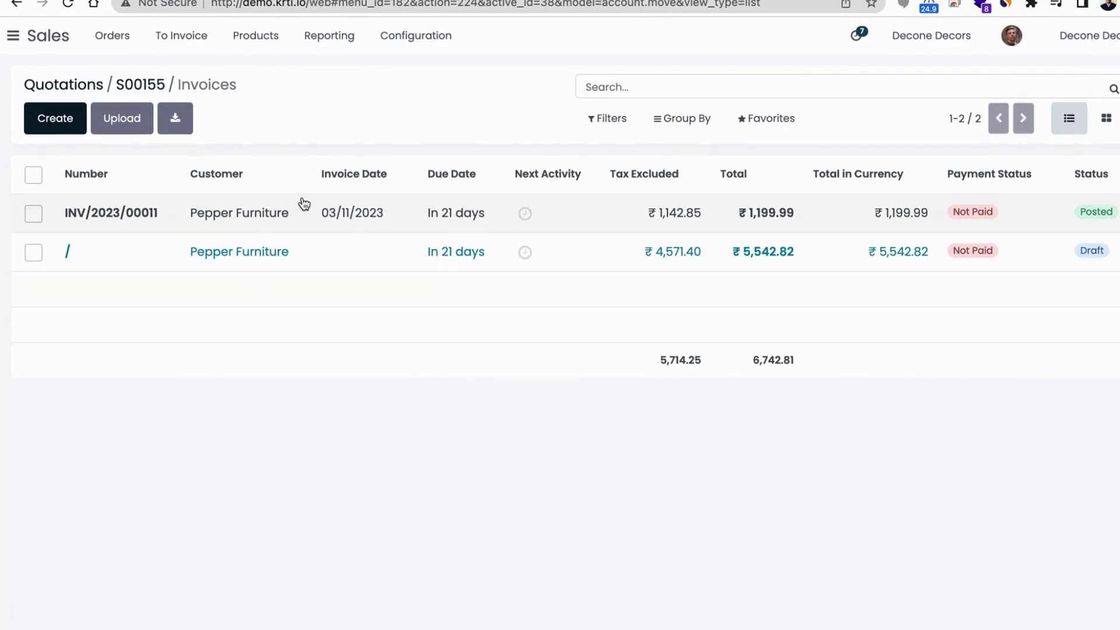
- Open the draft invoice for the Repair Services hours, review its lines, and confirm it
click(104, 257)
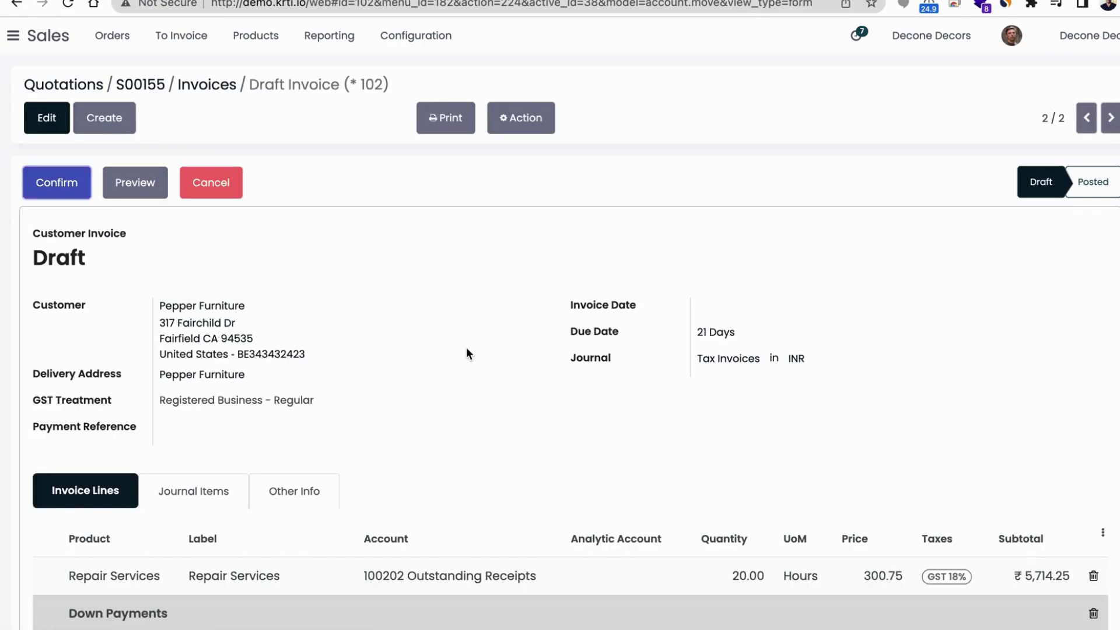
scroll(438, 392, down, 1)
scroll(439, 392, up, 2)
click(62, 185)
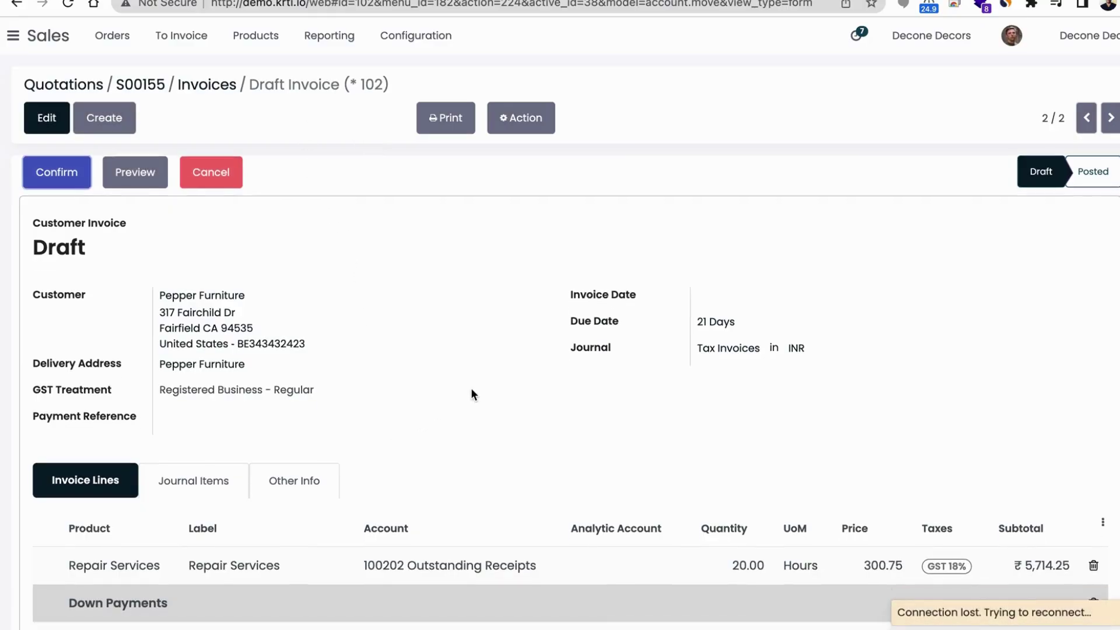
scroll(470, 387, down, 1)
- Return to the sales order and check its invoiced quantities and the Repair Services product's invoicing policy
click(199, 93)
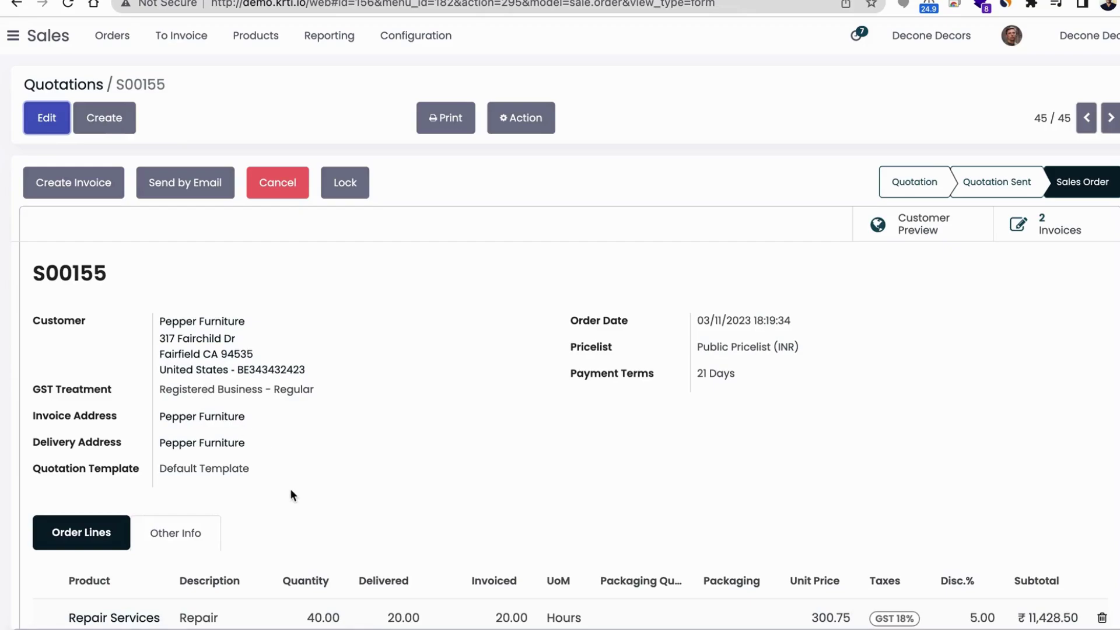
scroll(289, 490, down, 3)
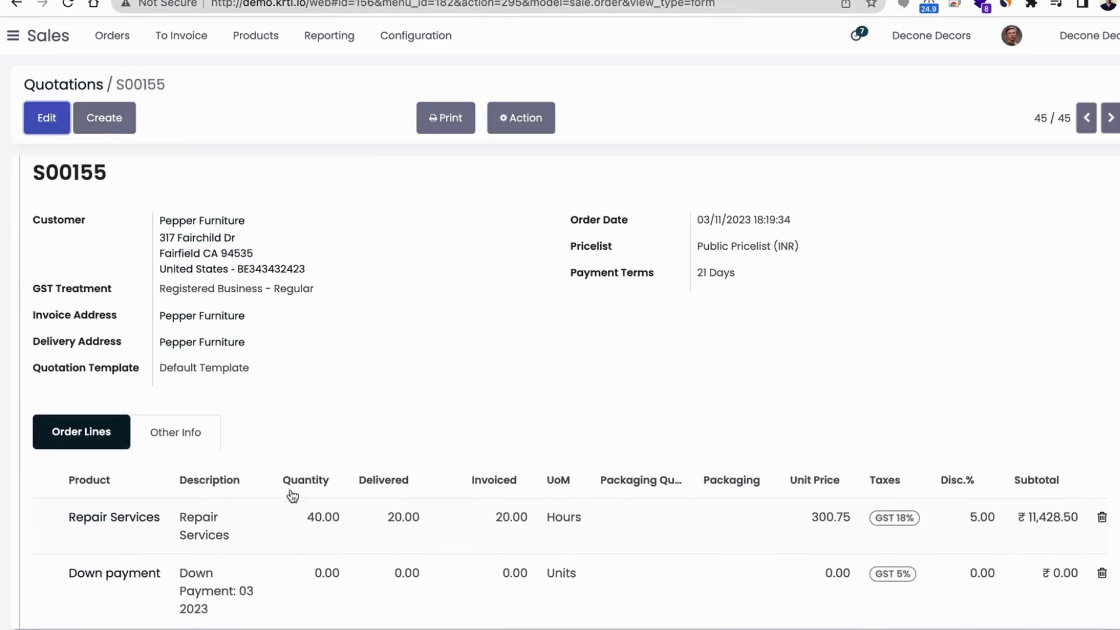
click(120, 519)
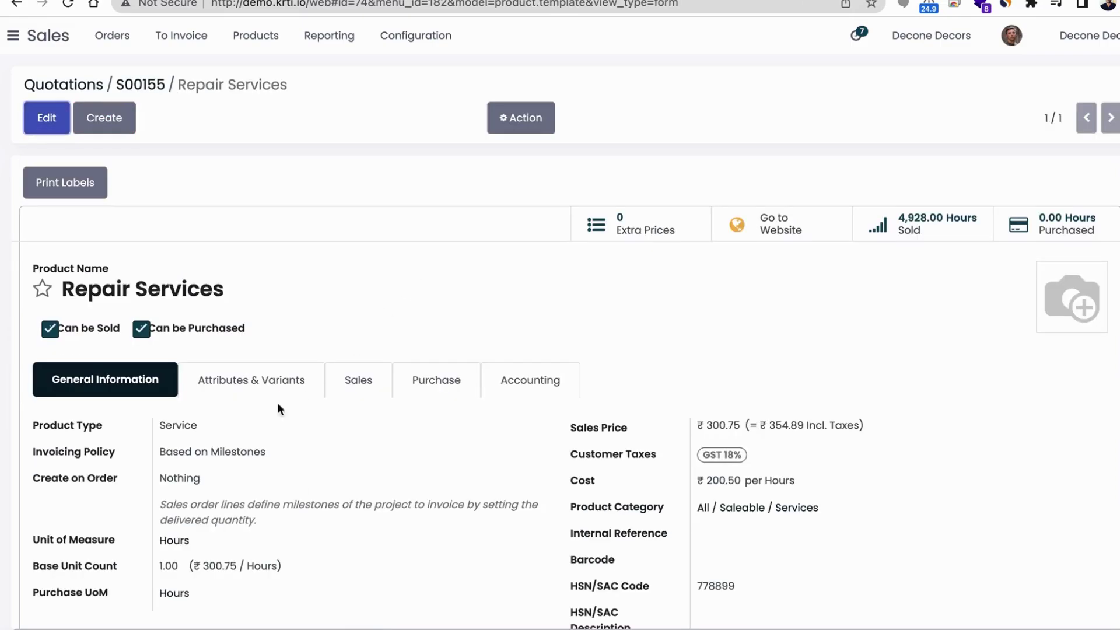
drag(247, 452, 158, 452)
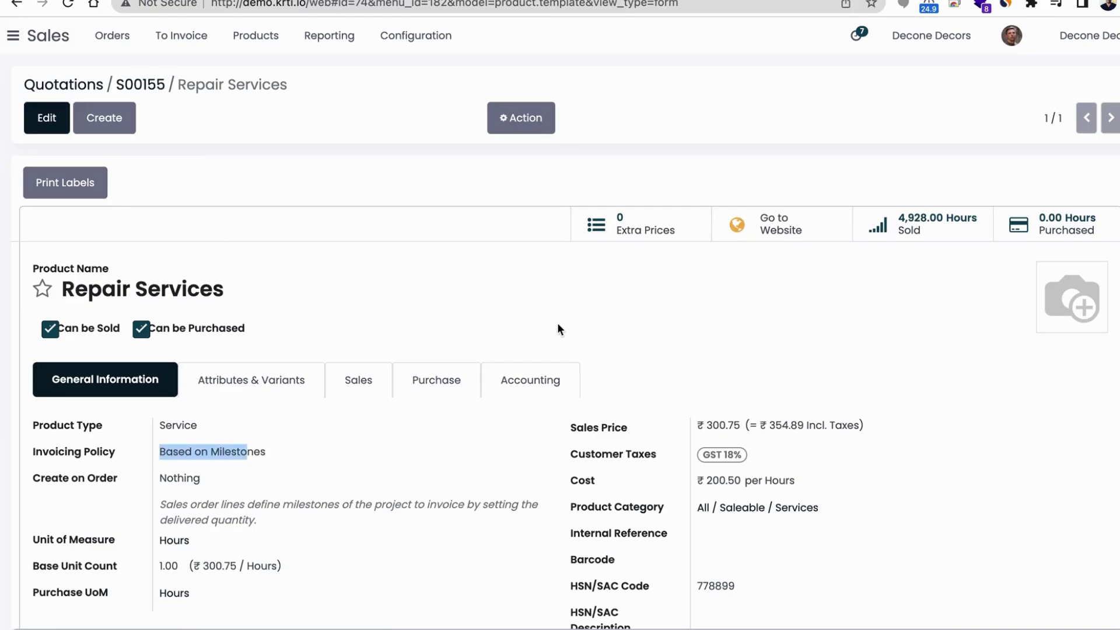
key(alt+Left)
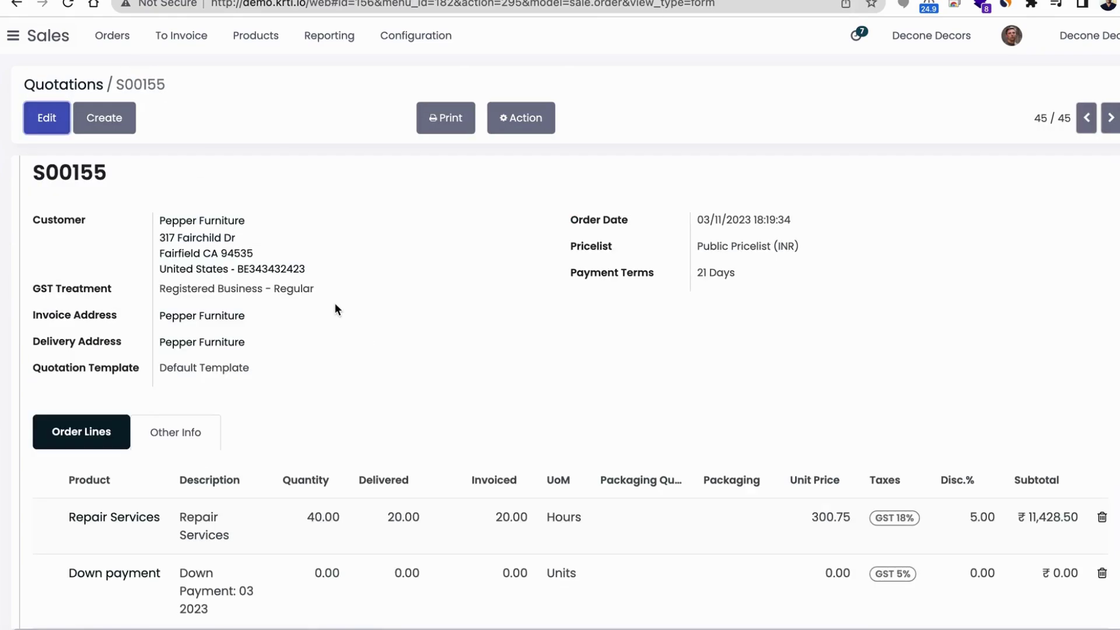
- Set the delivered quantity of the Repair Services line to 40 and save the sales order
scroll(335, 302, down, 2)
scroll(527, 349, up, 4)
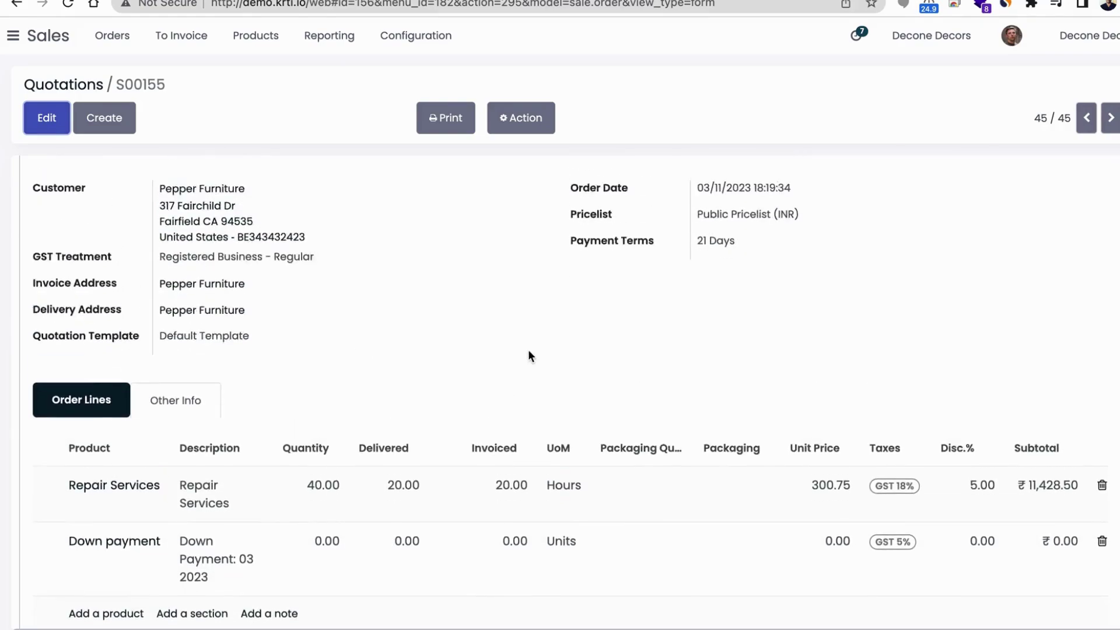
scroll(379, 431, down, 2)
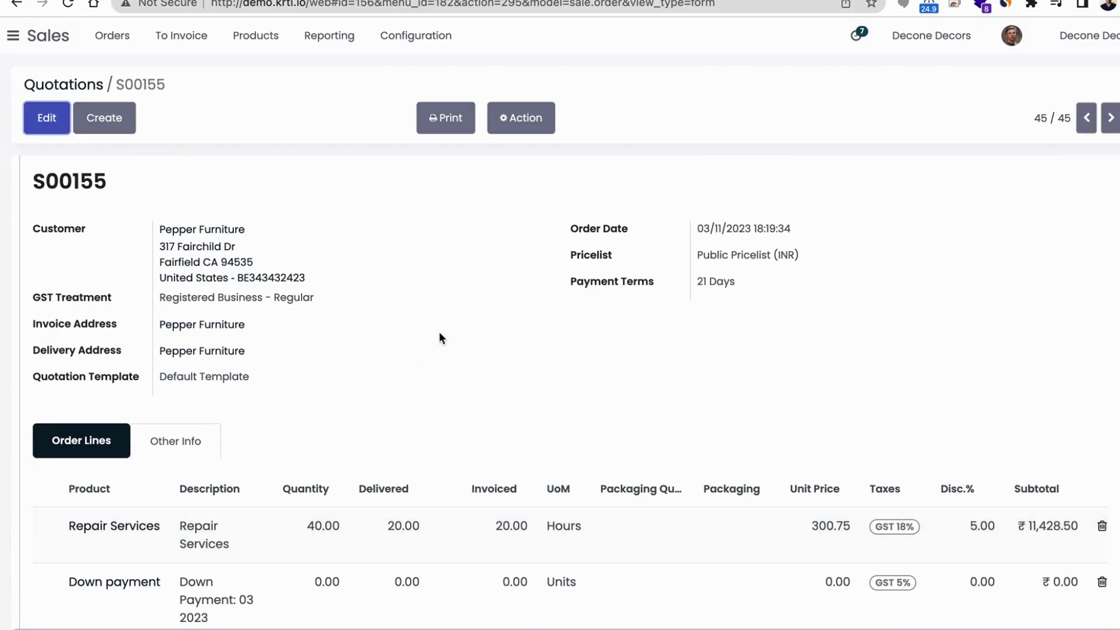
scroll(439, 332, up, 2)
click(46, 120)
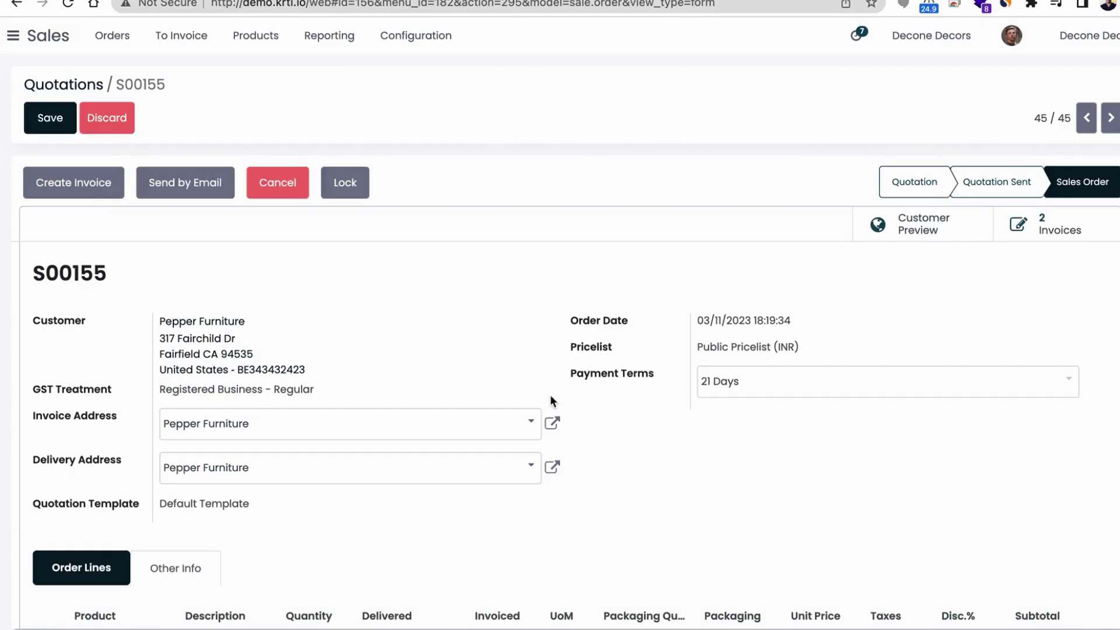
scroll(550, 394, down, 5)
click(502, 438)
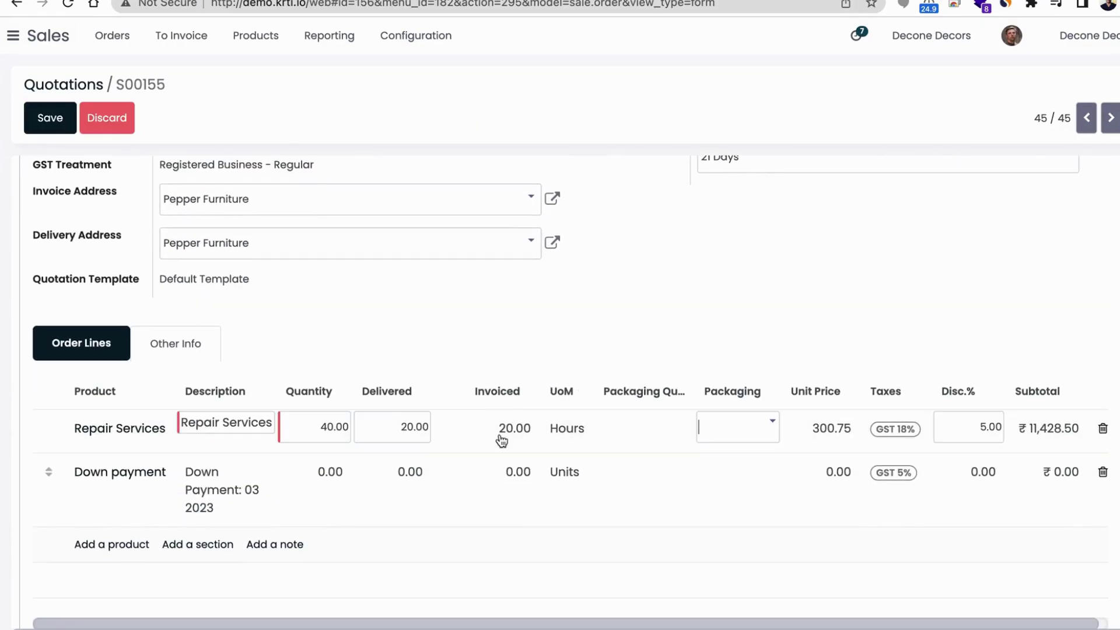
double_click(412, 438)
text(40)
key(Return)
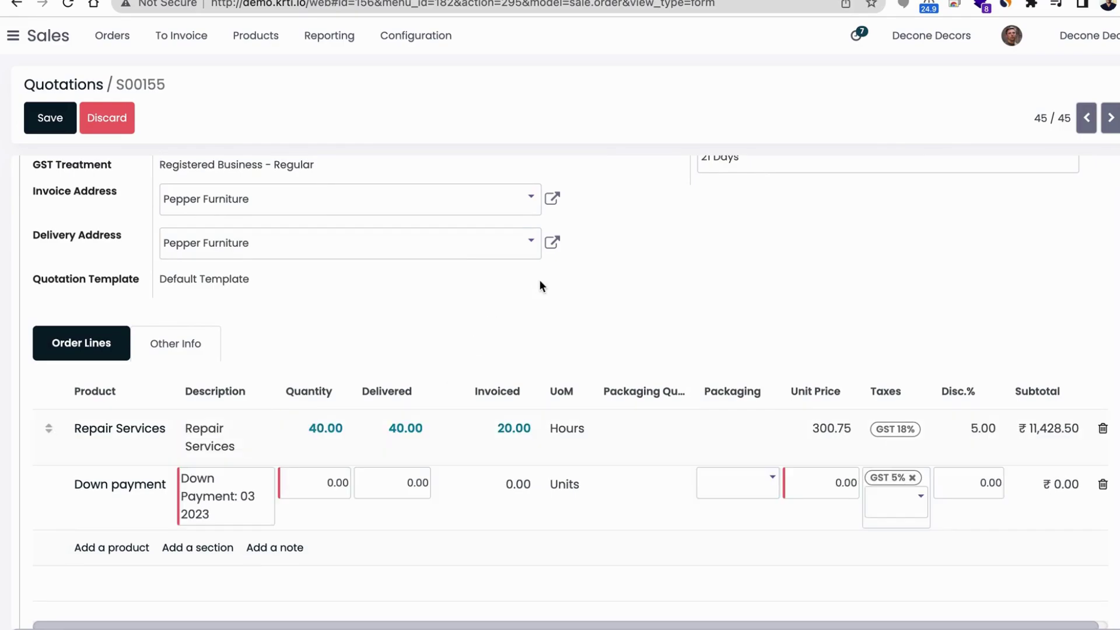
scroll(539, 281, up, 4)
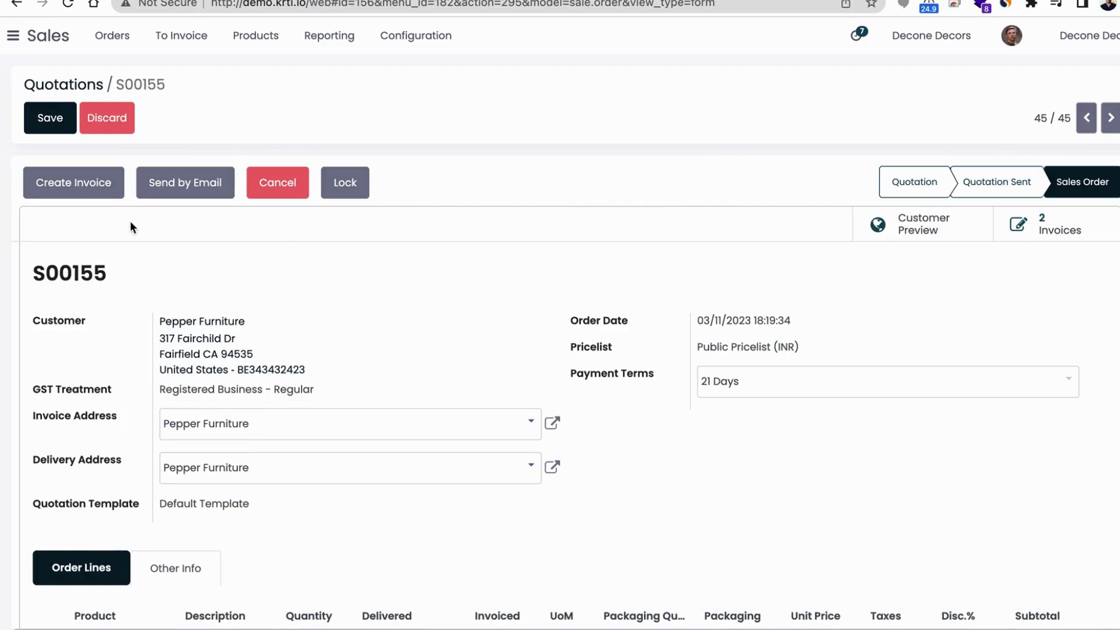
click(33, 115)
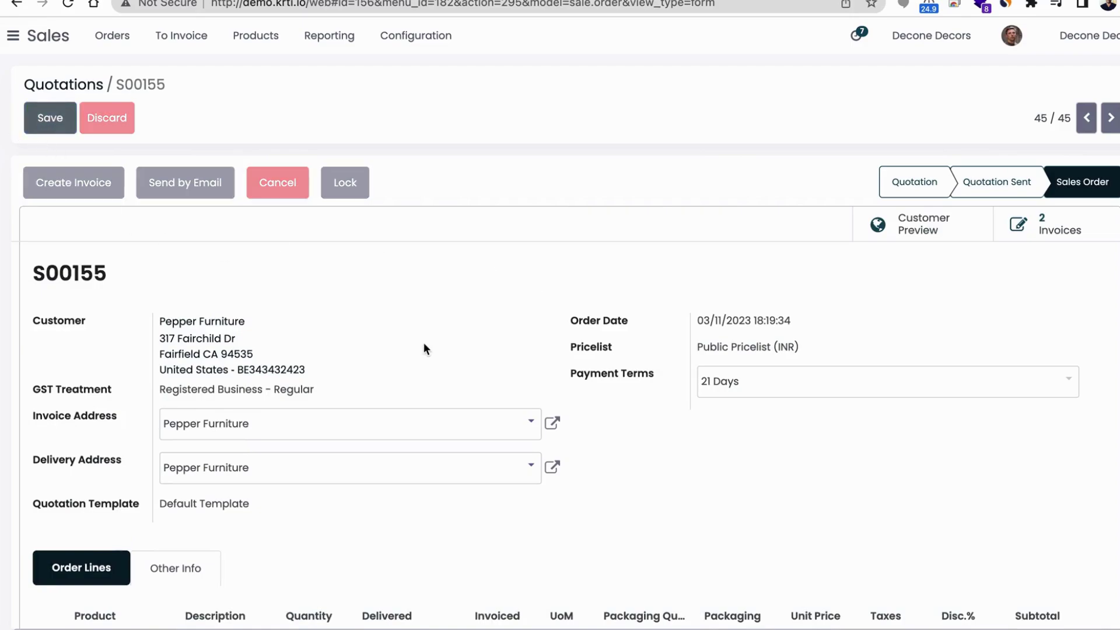
- Create a regular invoice for the remaining delivered hours with down payments deducted, confirm it, and return to the order's invoices
scroll(423, 342, down, 5)
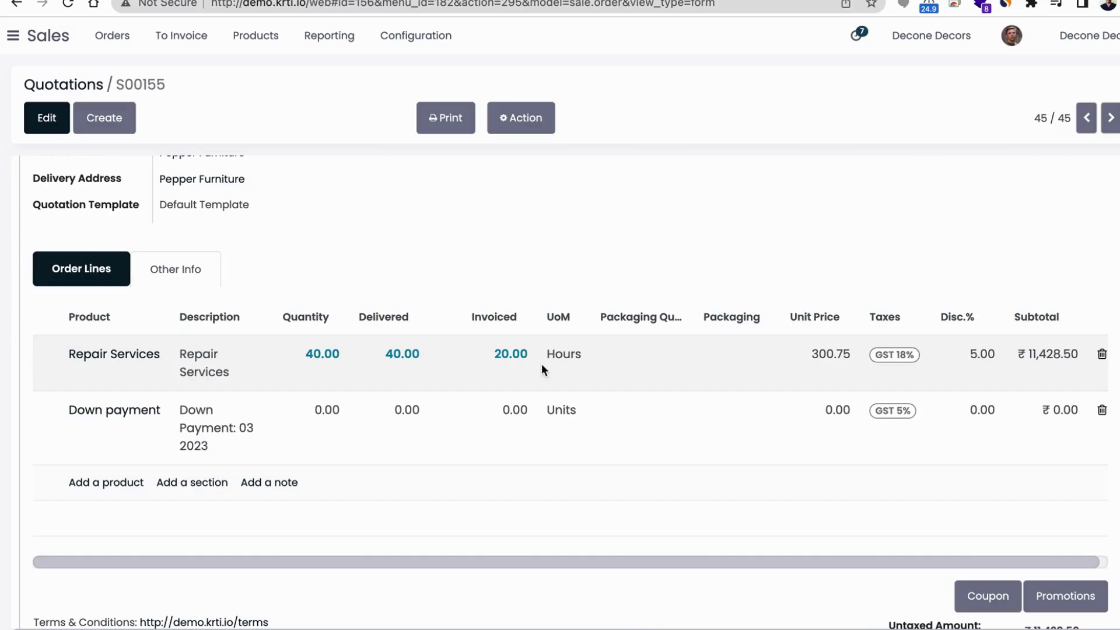
scroll(354, 369, up, 5)
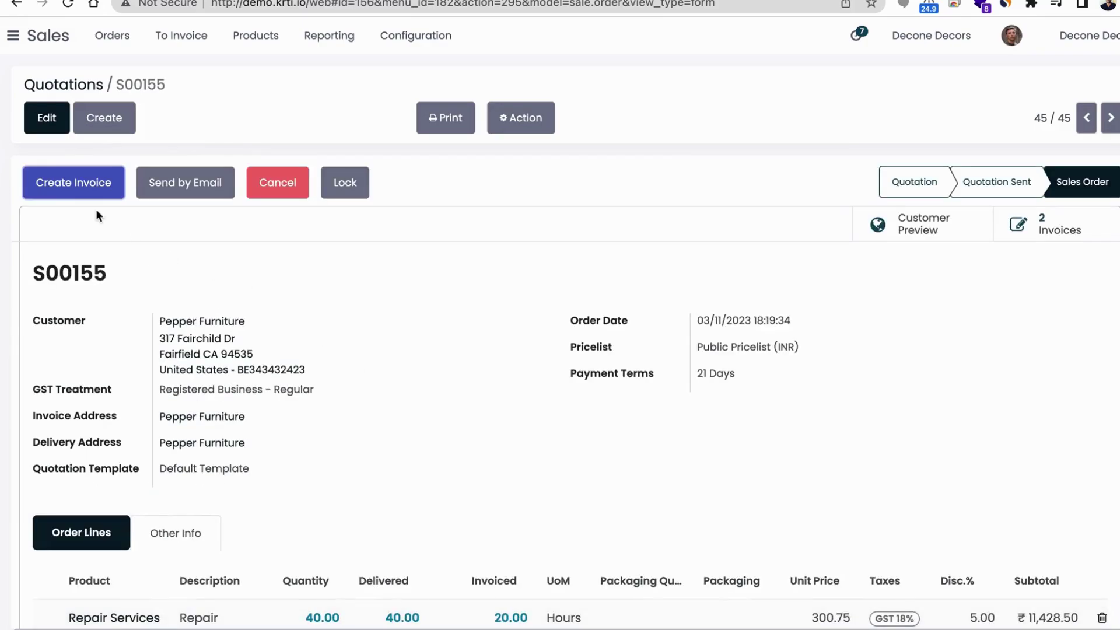
click(92, 192)
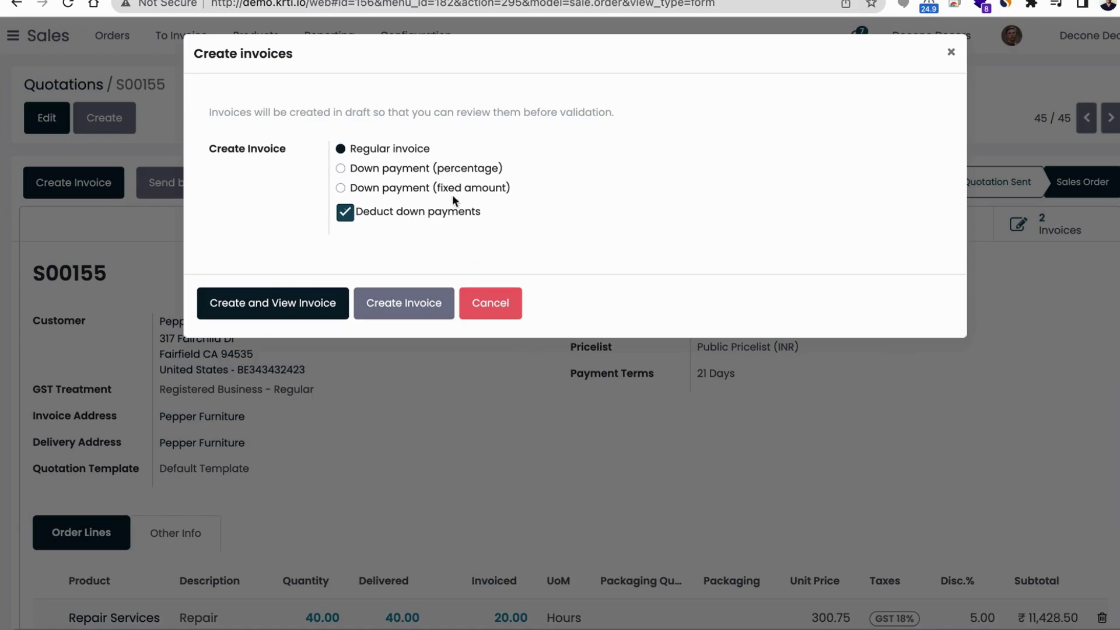
click(296, 305)
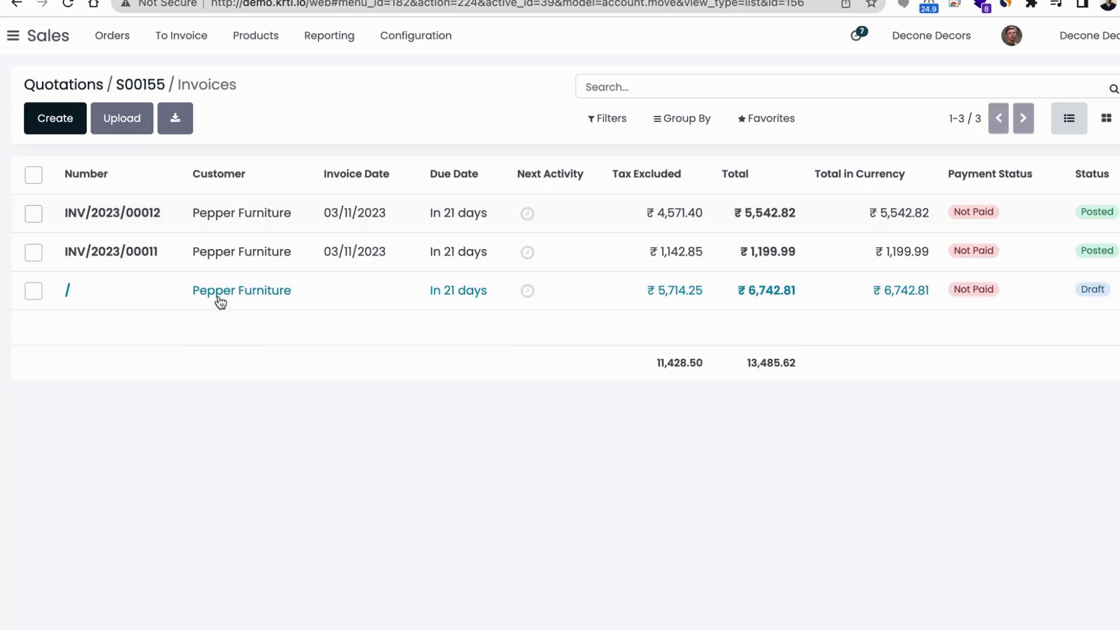
click(220, 302)
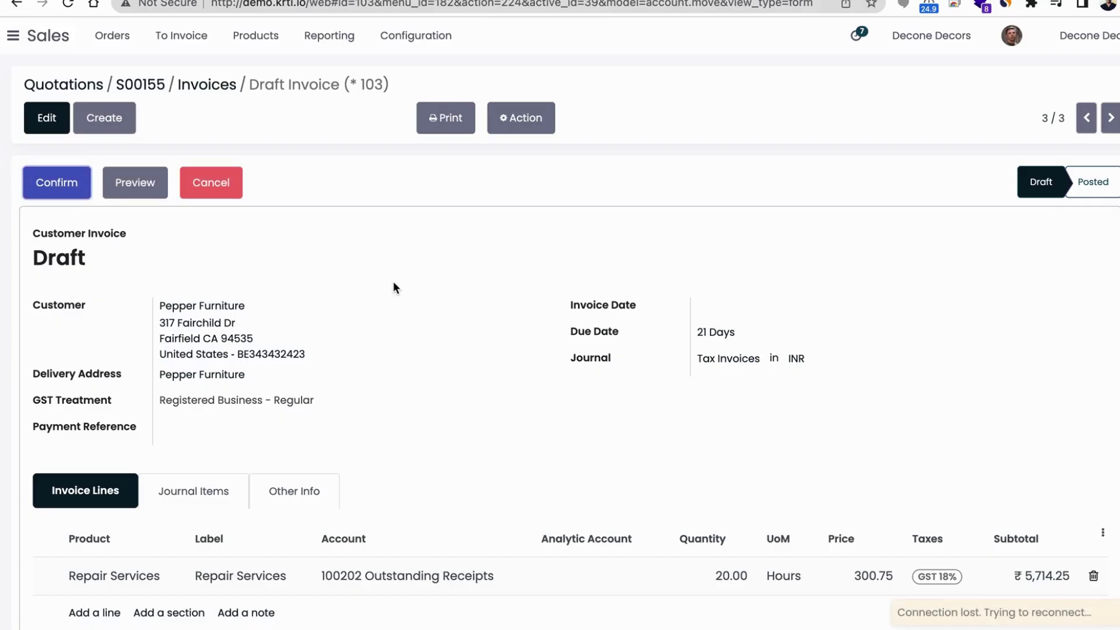
click(187, 88)
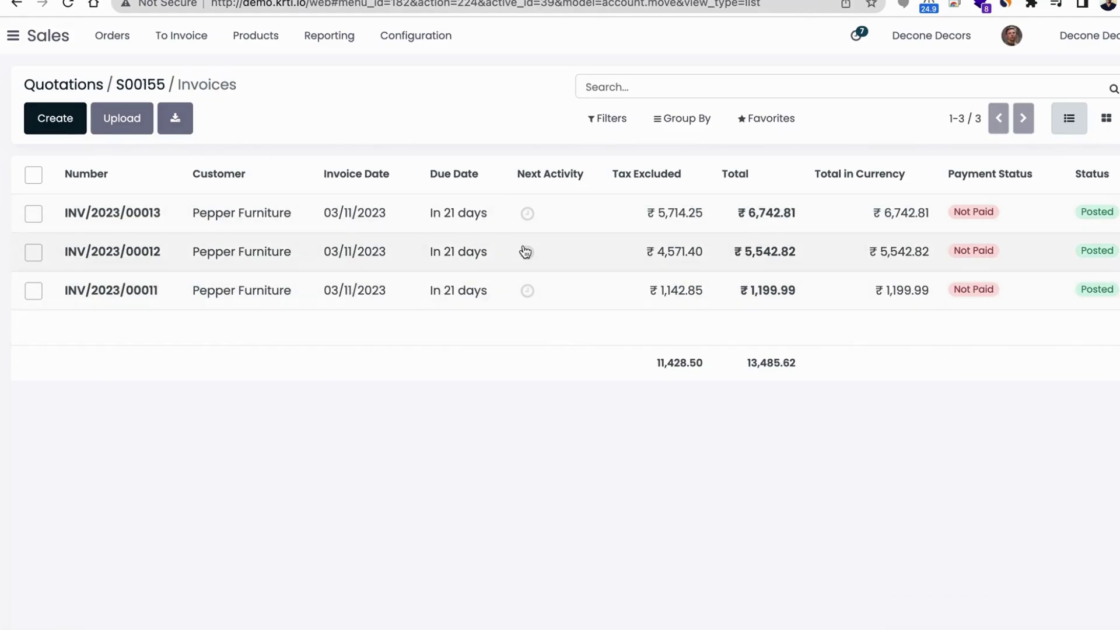
- Create a new quotation from the quotations list with Pepper Furniture as the customer
click(130, 47)
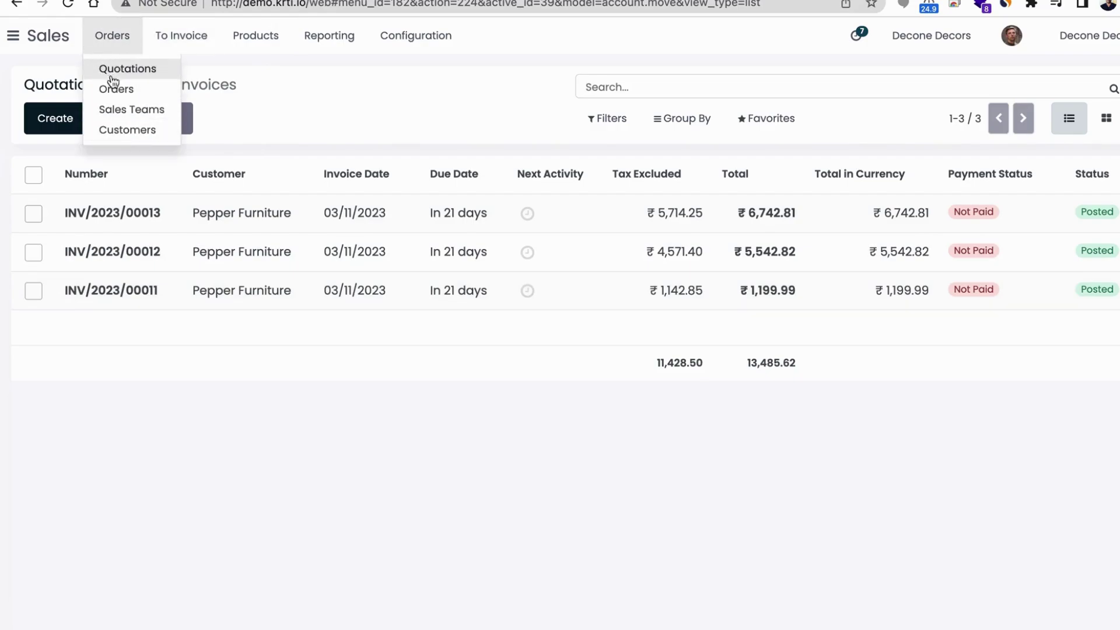
click(50, 93)
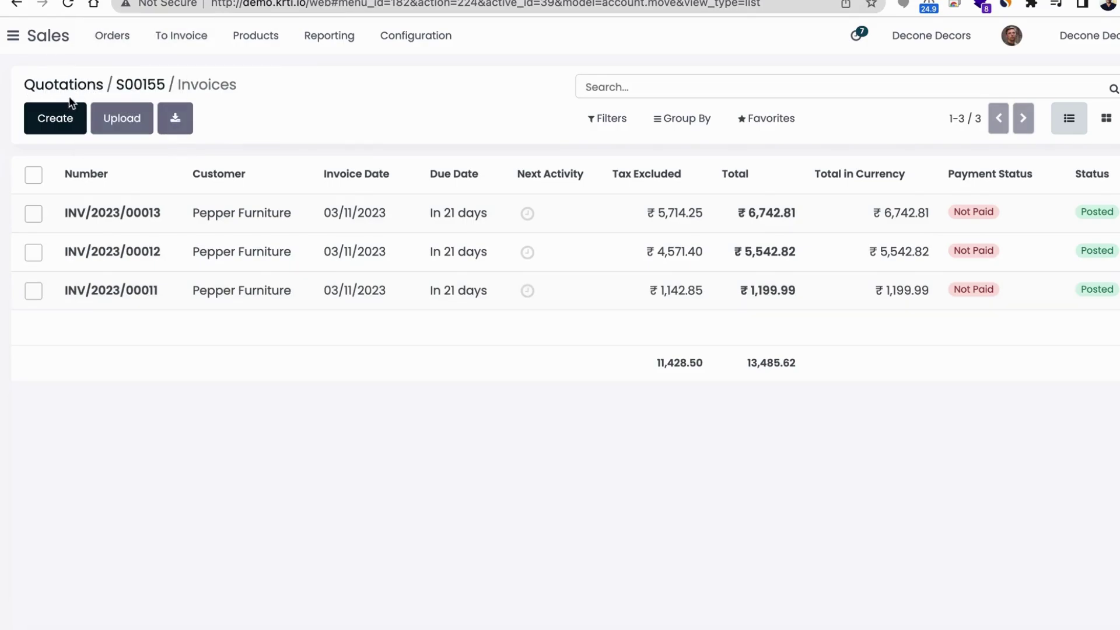
click(54, 86)
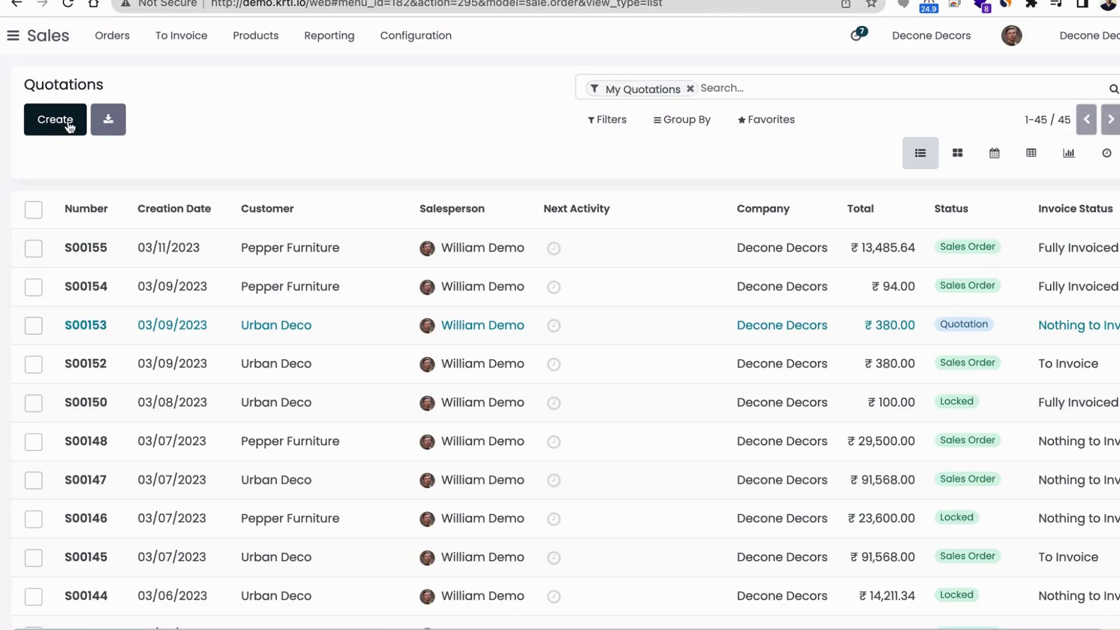
click(69, 125)
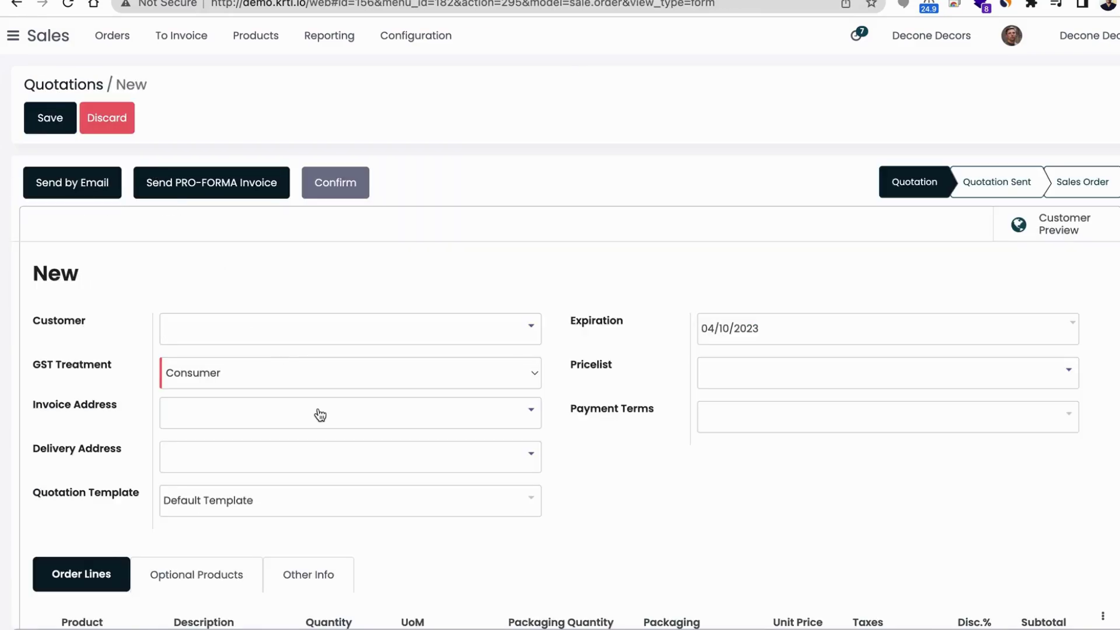
text(p)
text(e)
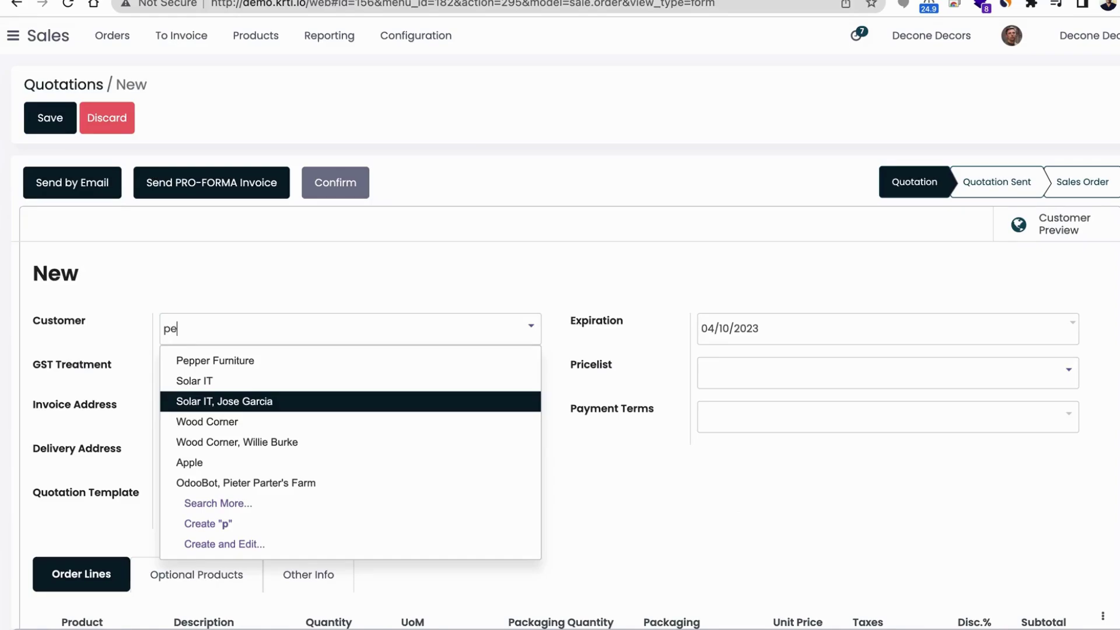
click(245, 359)
- Add the Senior Architect (Invoice on Timesheets) product to the quotation's order lines with a quantity of 50 hours
scroll(400, 418, down, 3)
click(84, 532)
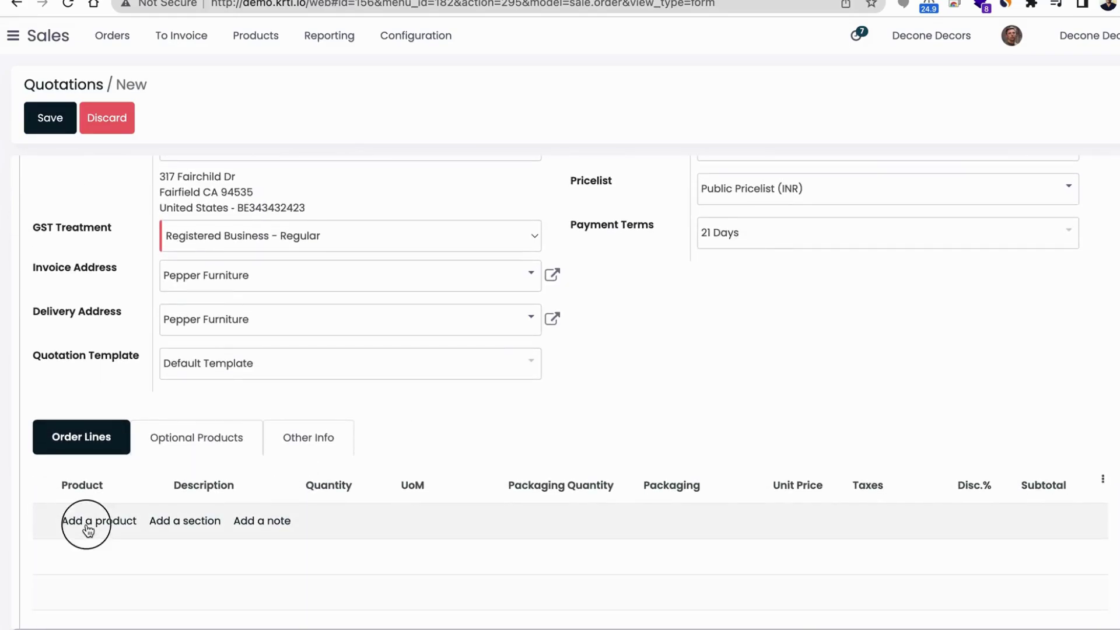
text(sr)
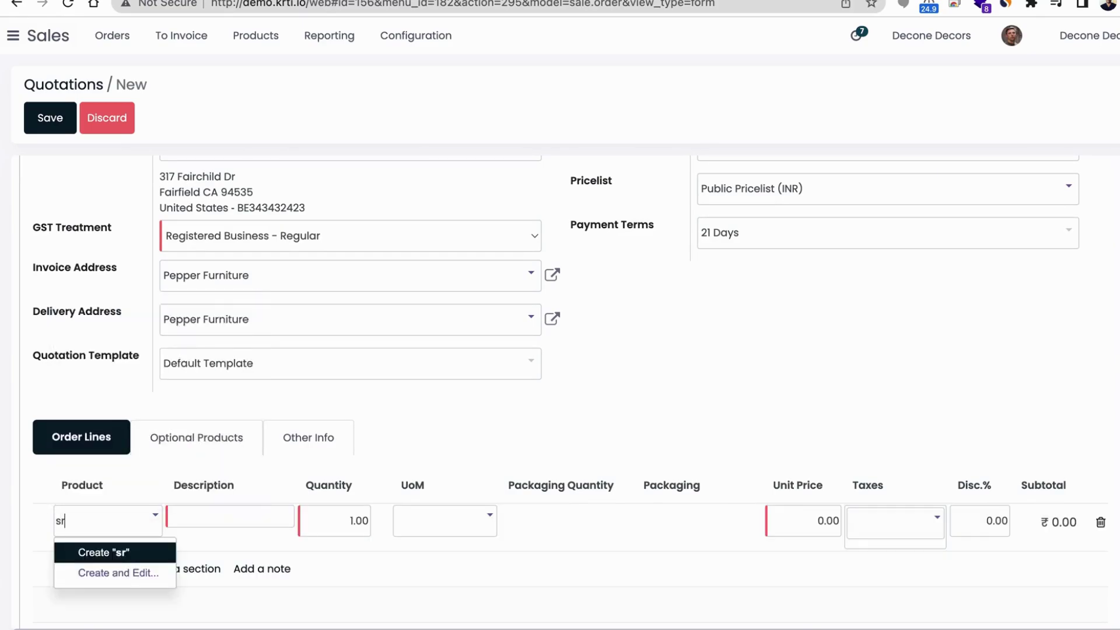
key(BackSpace)
text(en)
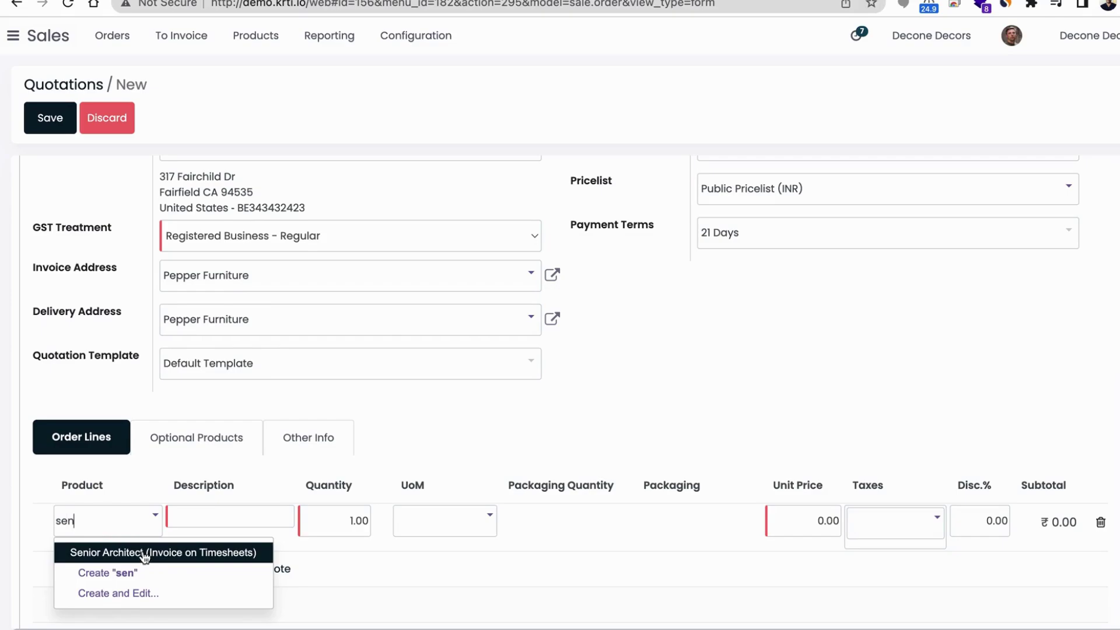
click(145, 554)
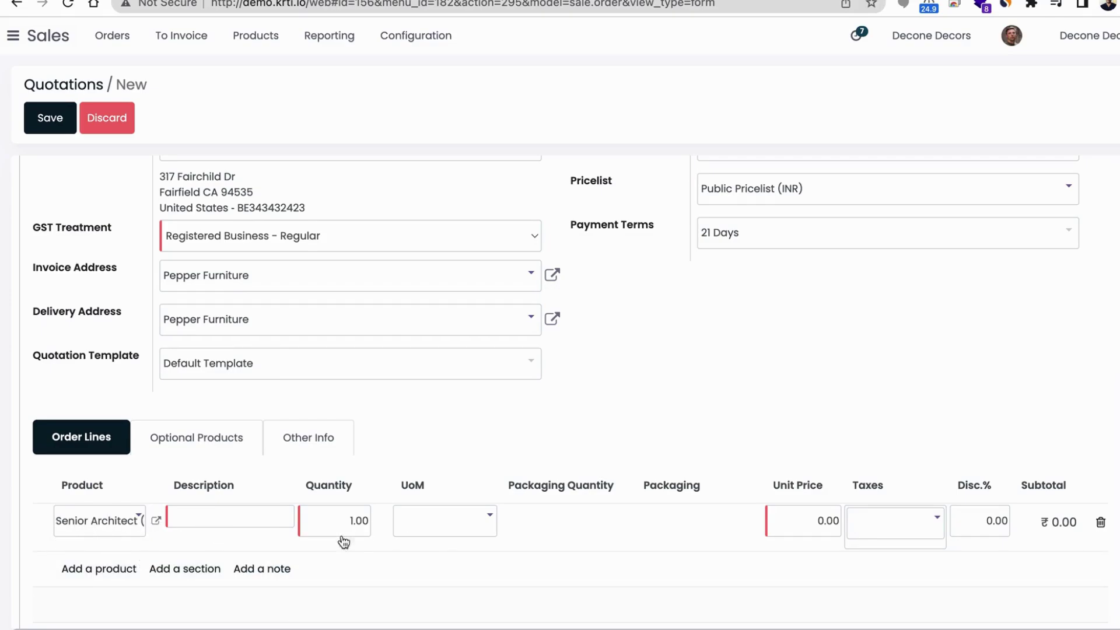
click(335, 520)
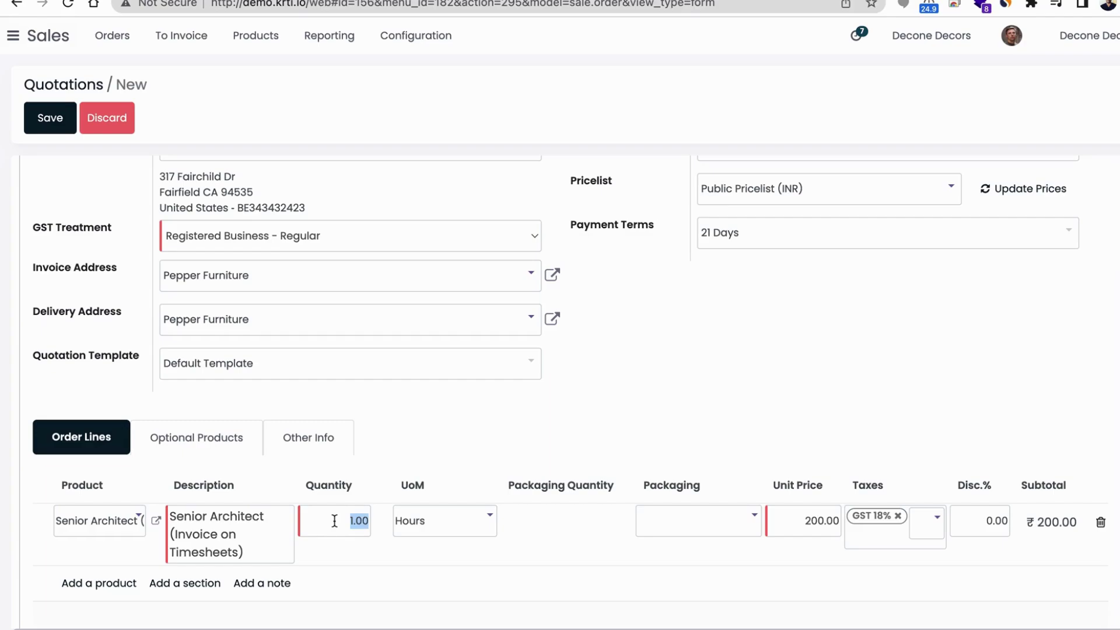
text(50)
key(Return)
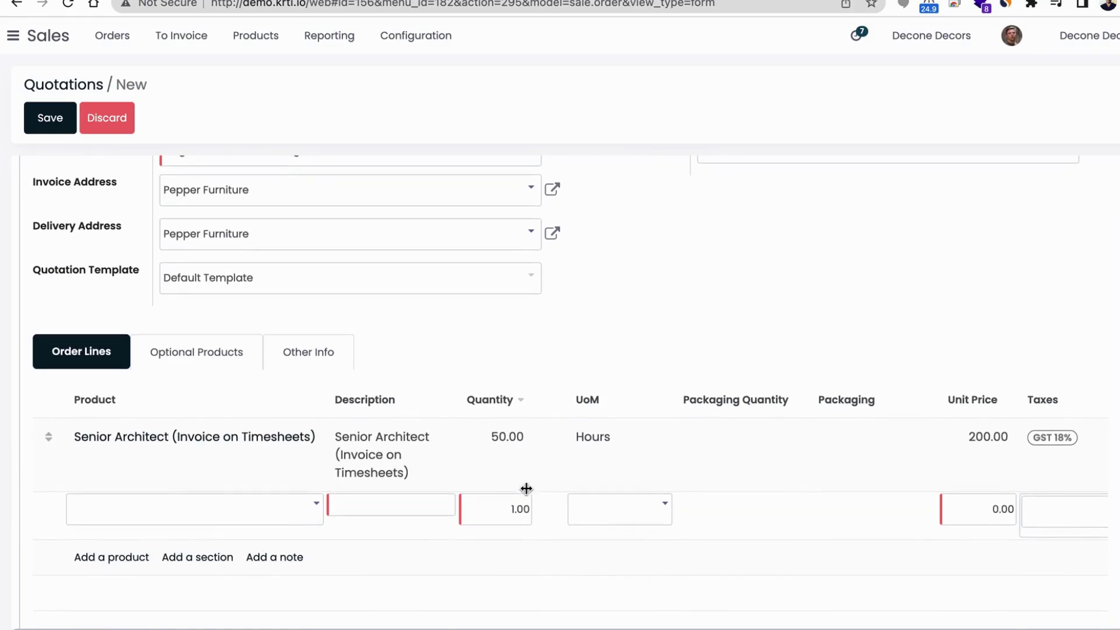
- Open the Senior Architect product from its order line and check its invoicing policy and create-on-order setting
scroll(187, 464, up, 2)
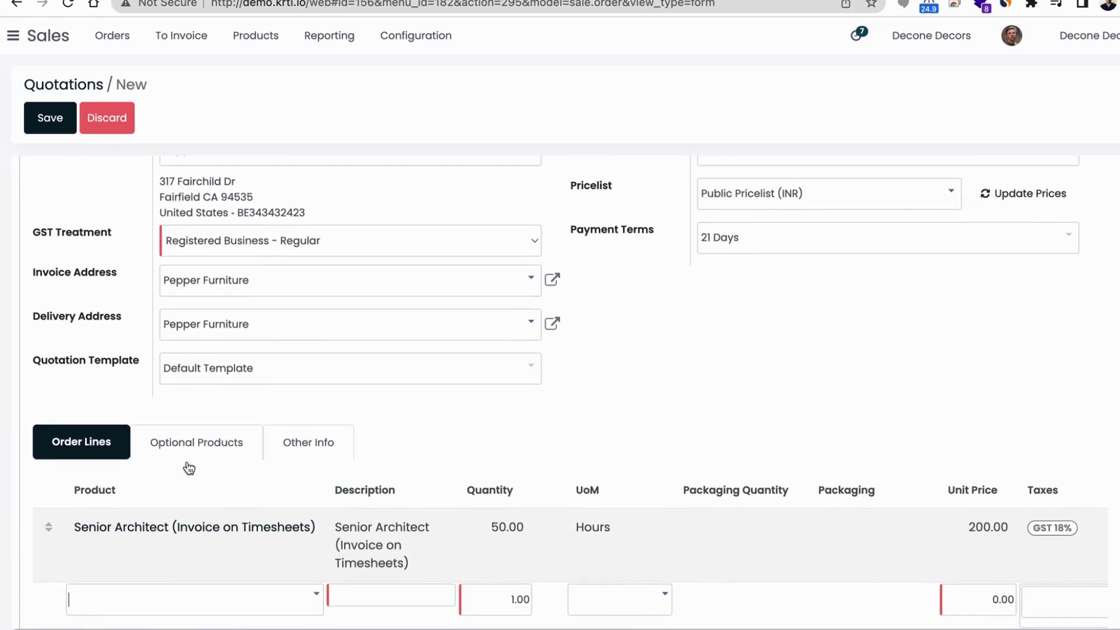
click(101, 536)
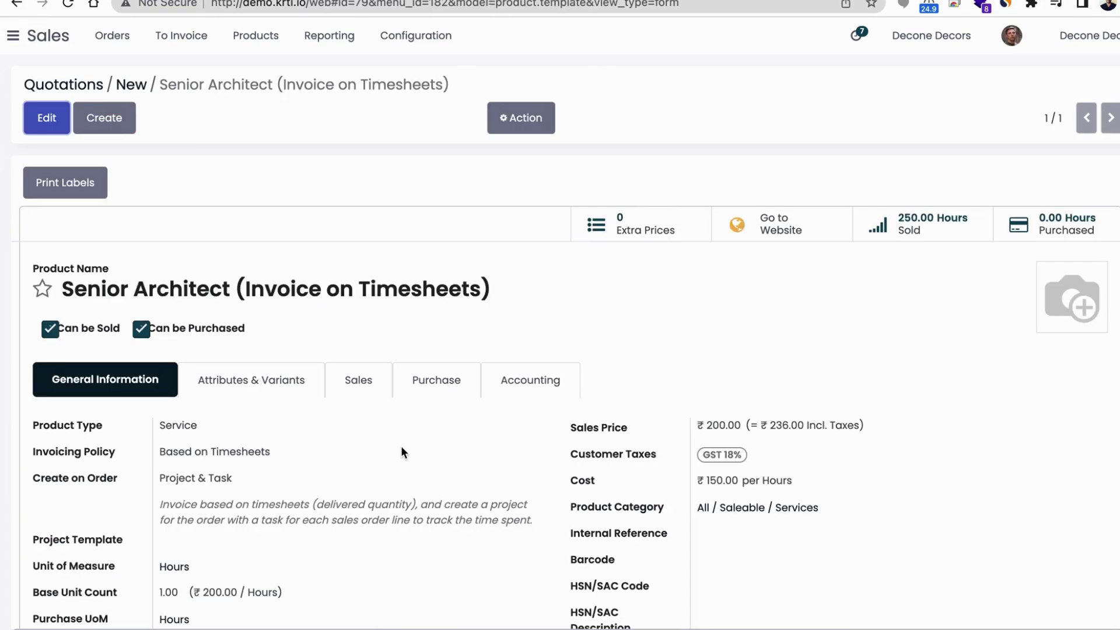
scroll(212, 439, down, 1)
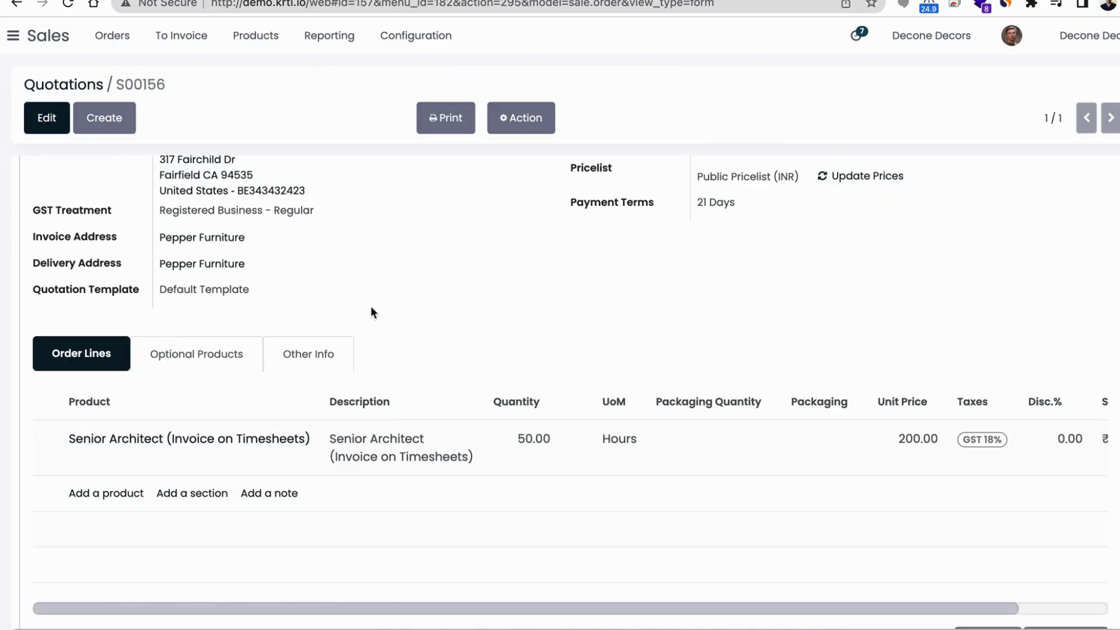
- Confirm the Pepper Furniture quotation and review the sales order's delivered and invoiced quantities and totals
scroll(383, 377, up, 3)
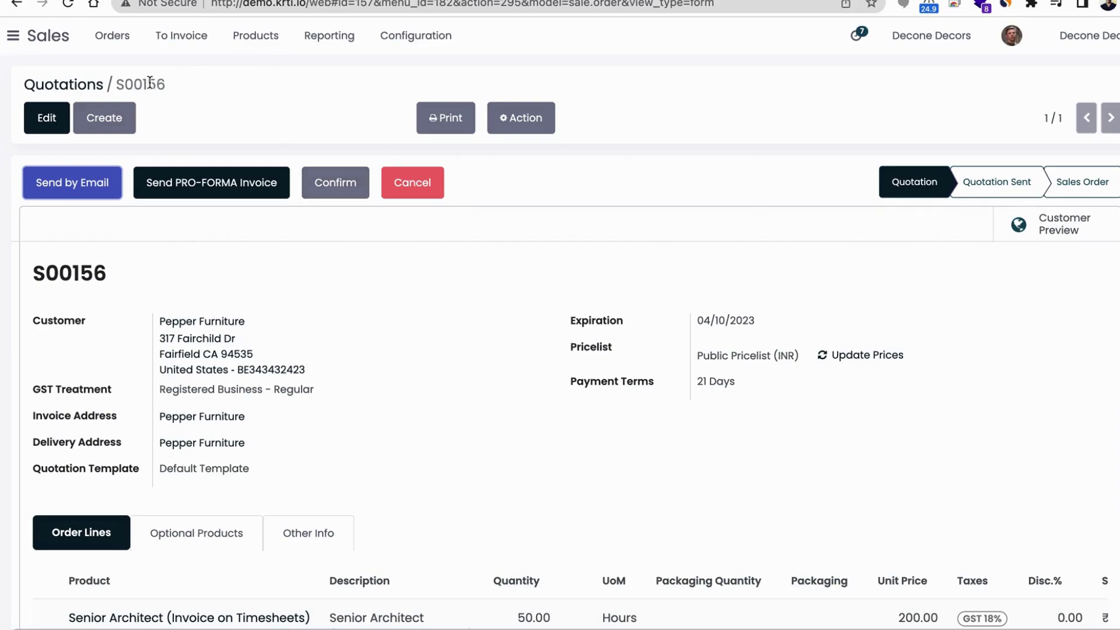
click(341, 186)
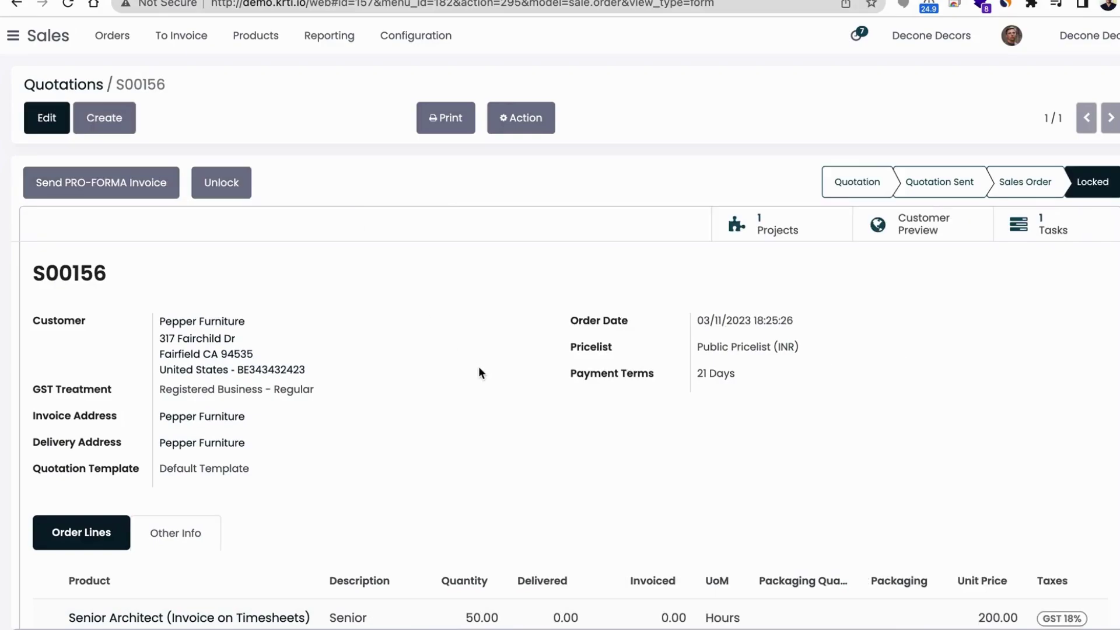
scroll(588, 426, down, 2)
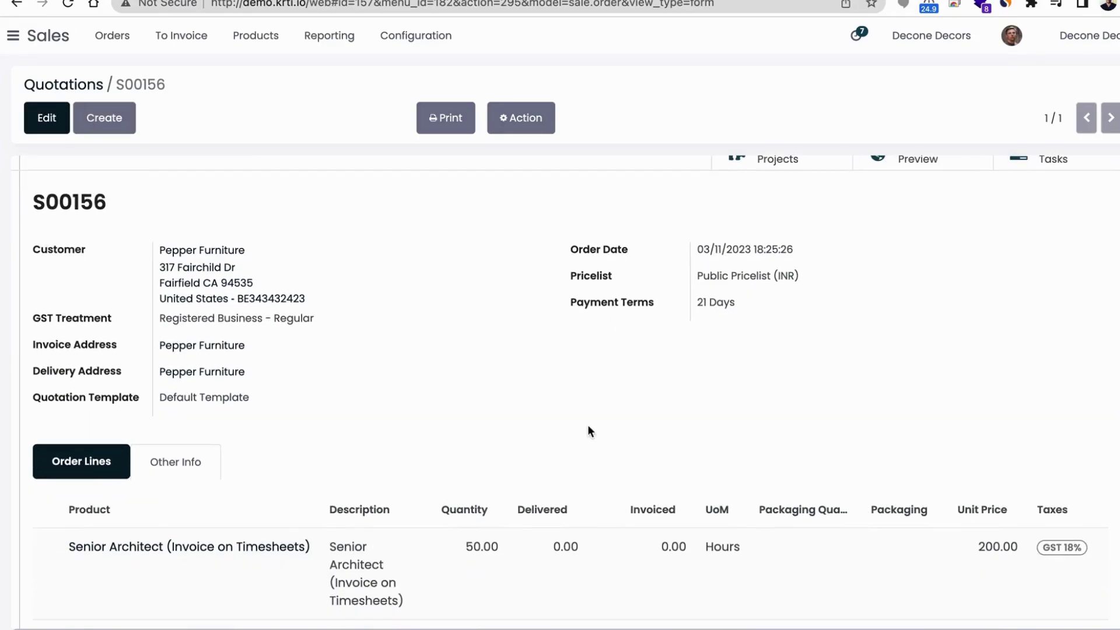
scroll(589, 424, down, 2)
scroll(589, 428, down, 3)
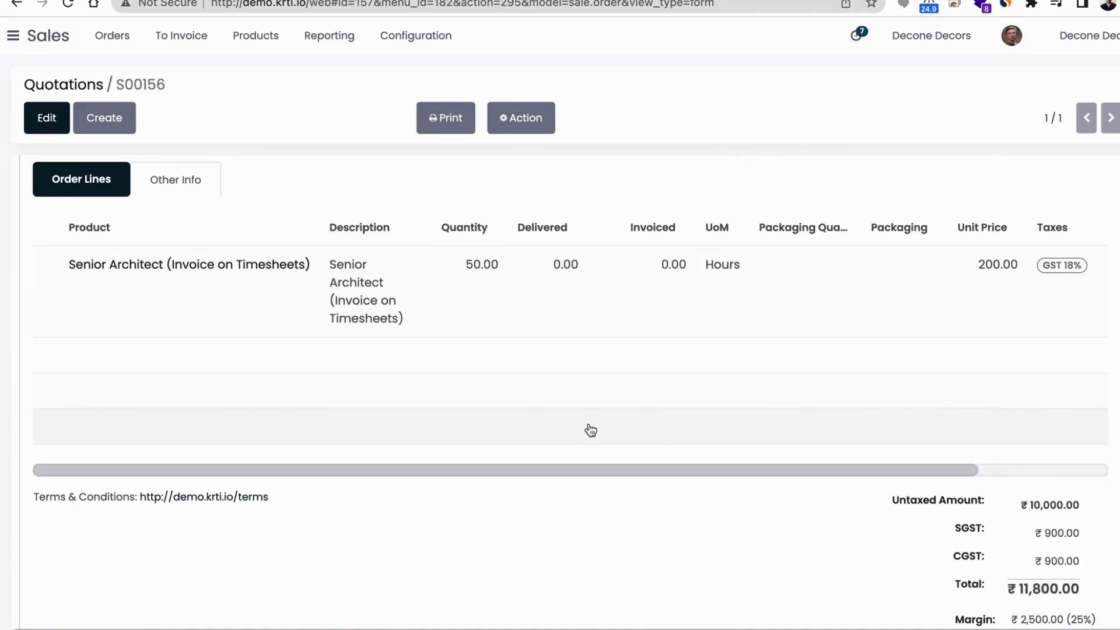
scroll(983, 516, down, 1)
scroll(983, 516, up, 4)
scroll(983, 515, up, 3)
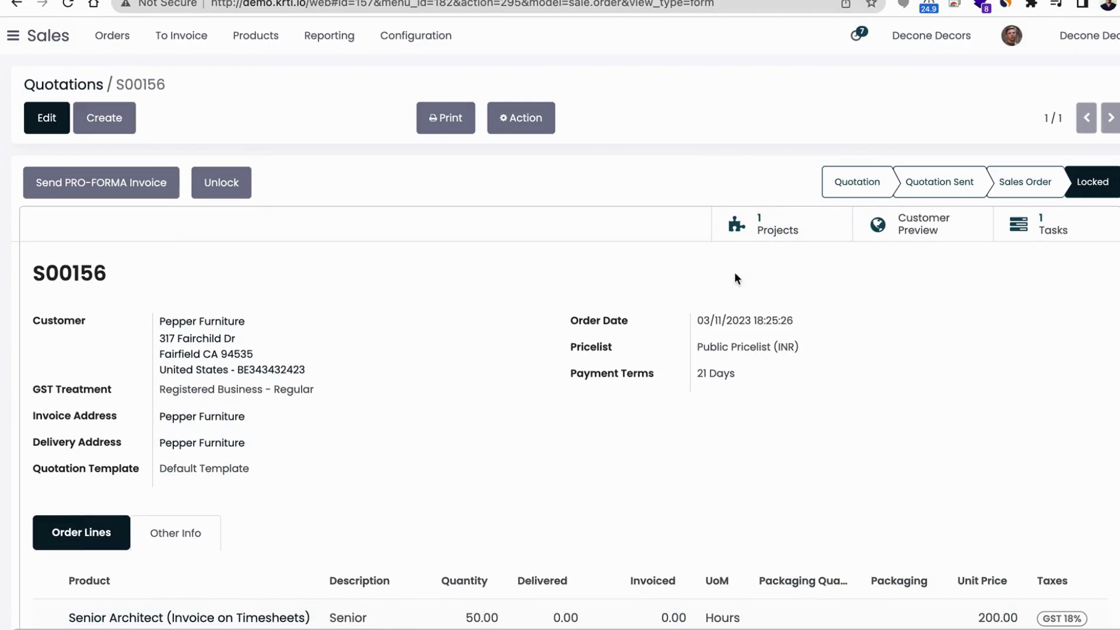
scroll(511, 365, down, 3)
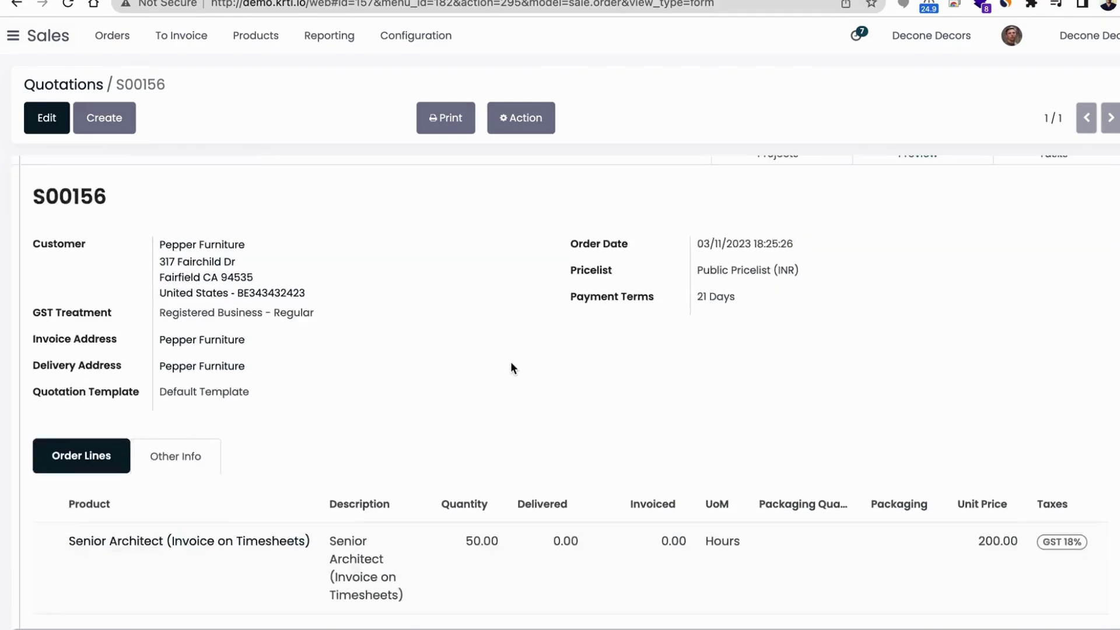
scroll(511, 366, up, 3)
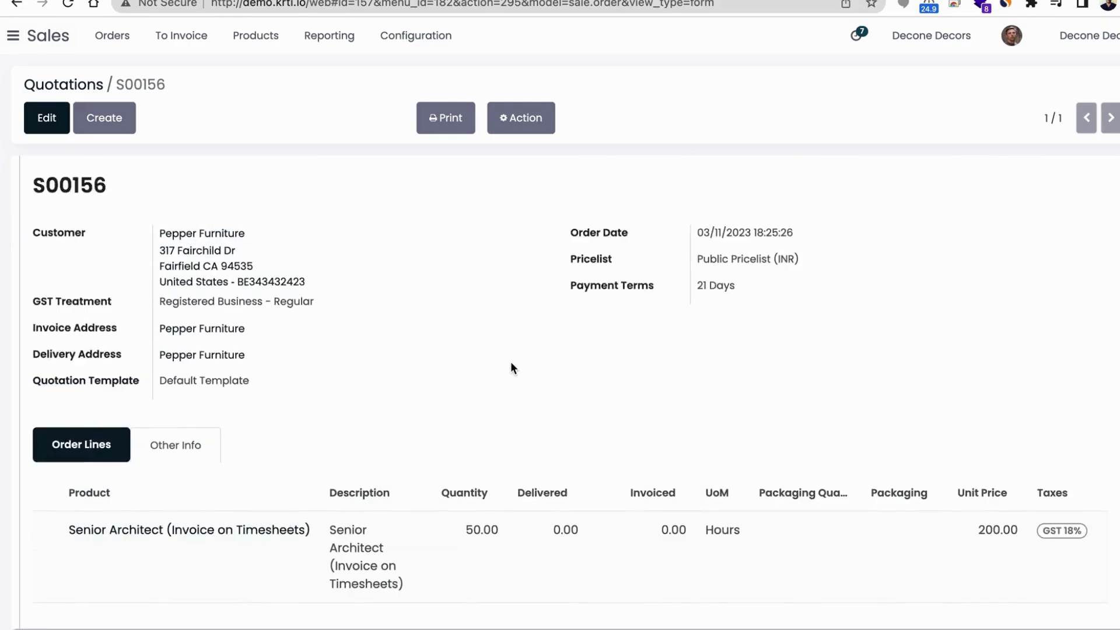
- Open the Senior Architect task through the sales order's project and assign it to yourself
click(766, 227)
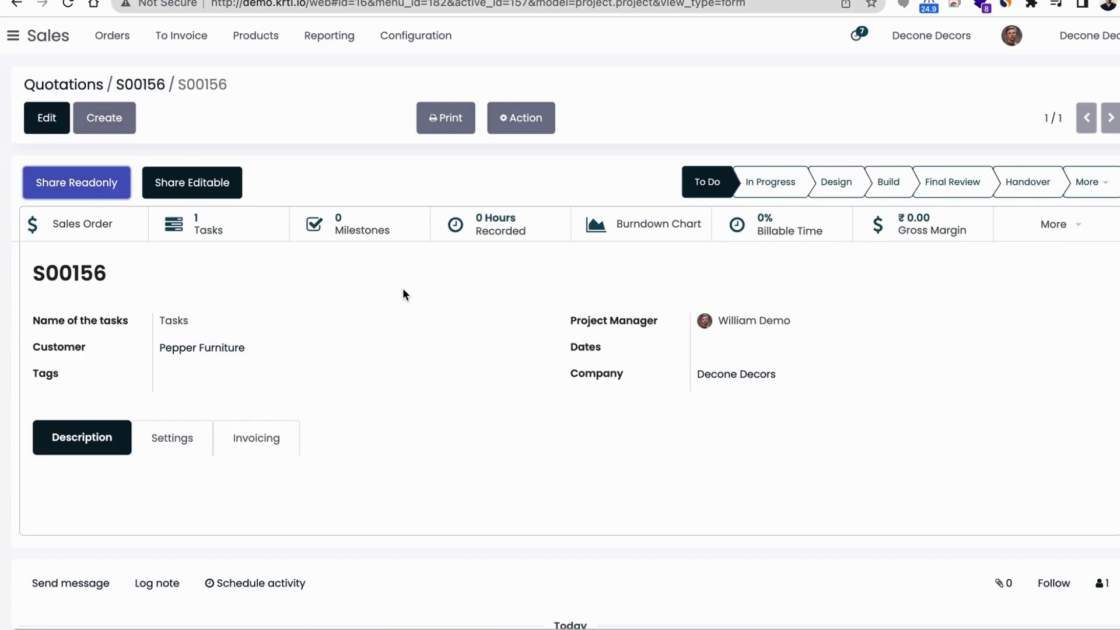
click(203, 228)
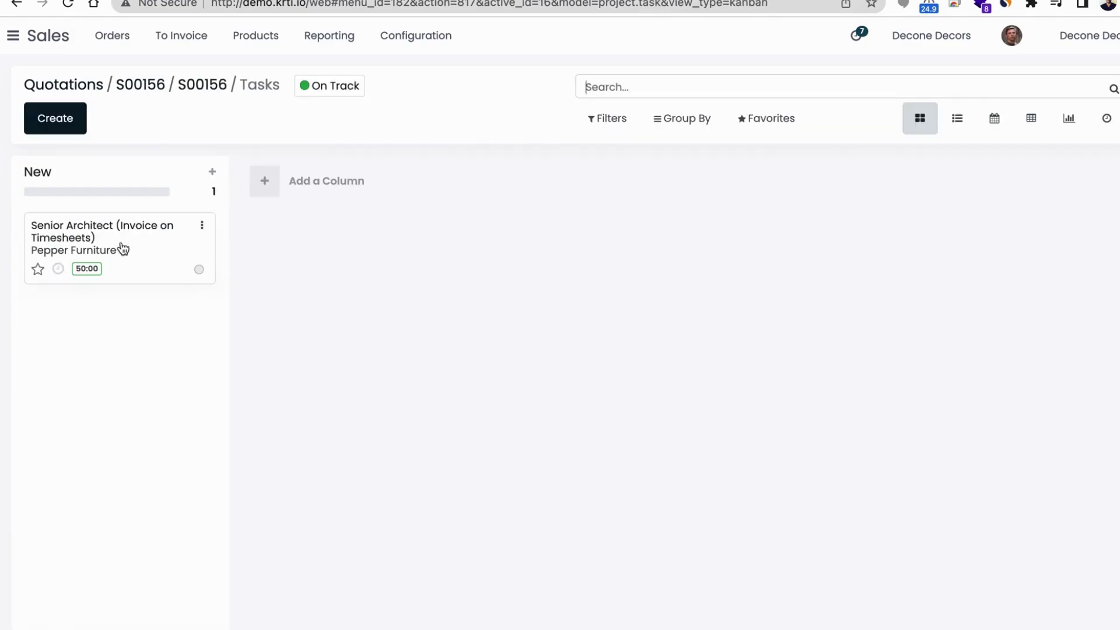
click(122, 248)
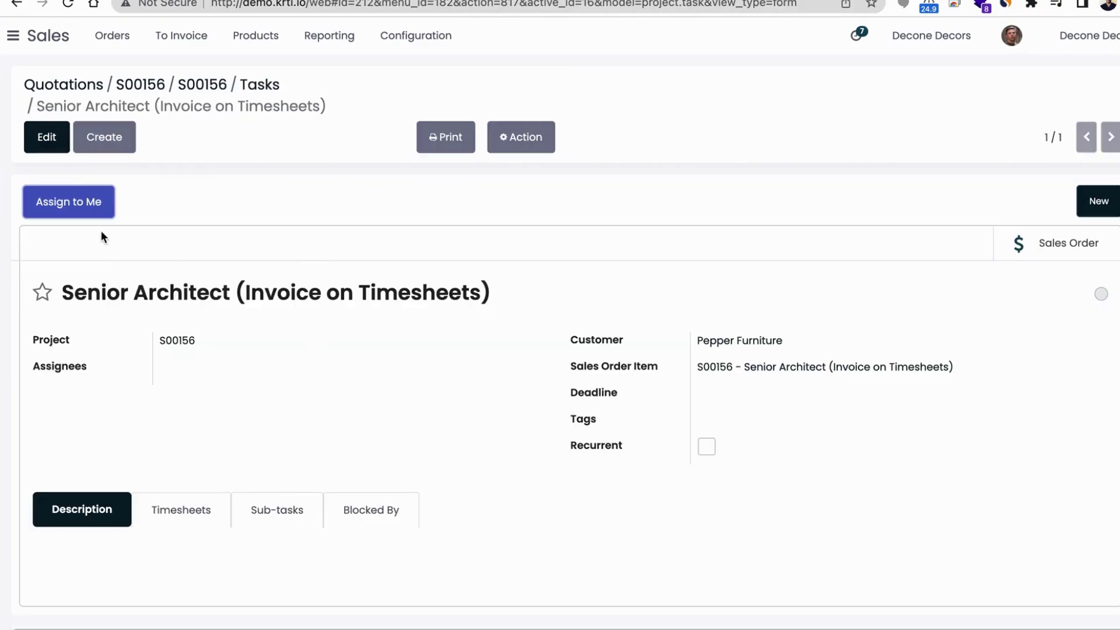
click(80, 216)
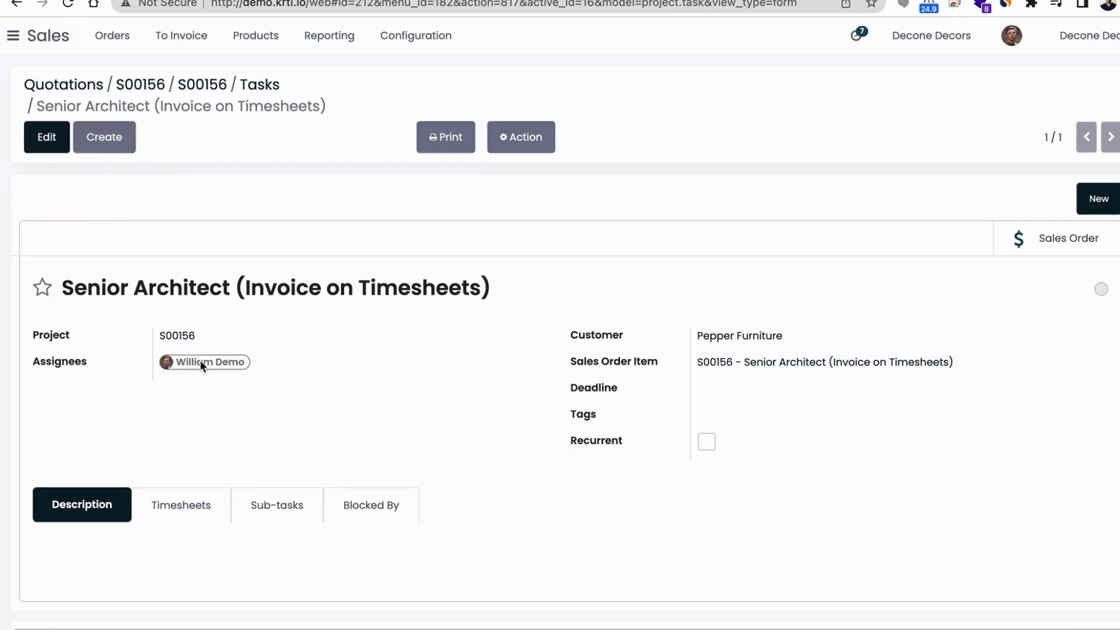
- Add a timesheet line to the Senior Architect task with the description "House design"
click(183, 512)
scroll(396, 449, down, 4)
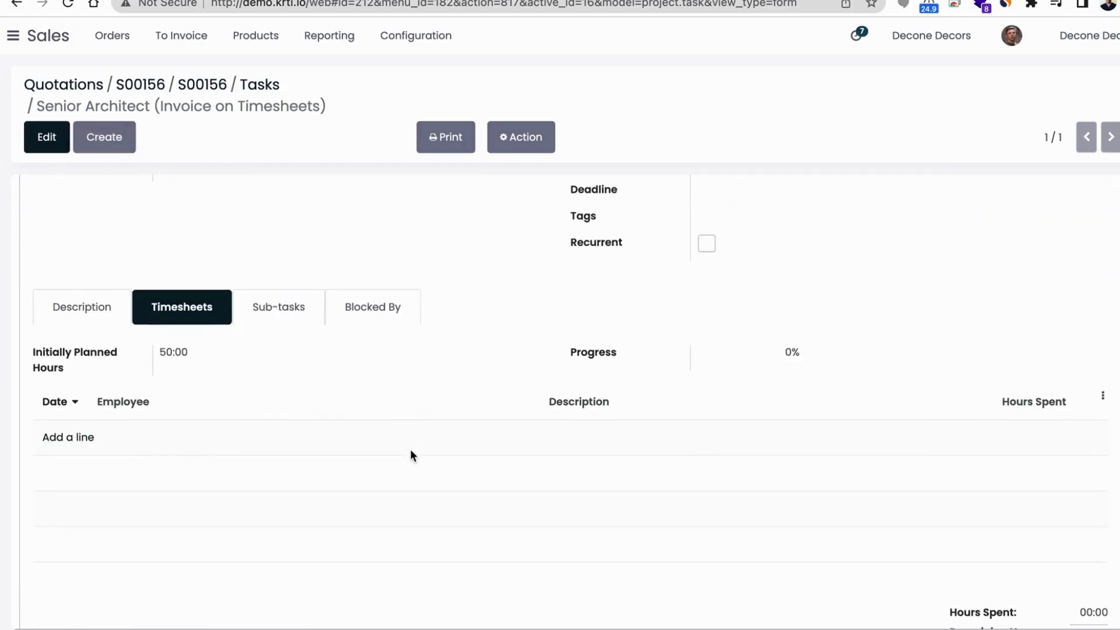
click(70, 430)
scroll(216, 448, down, 4)
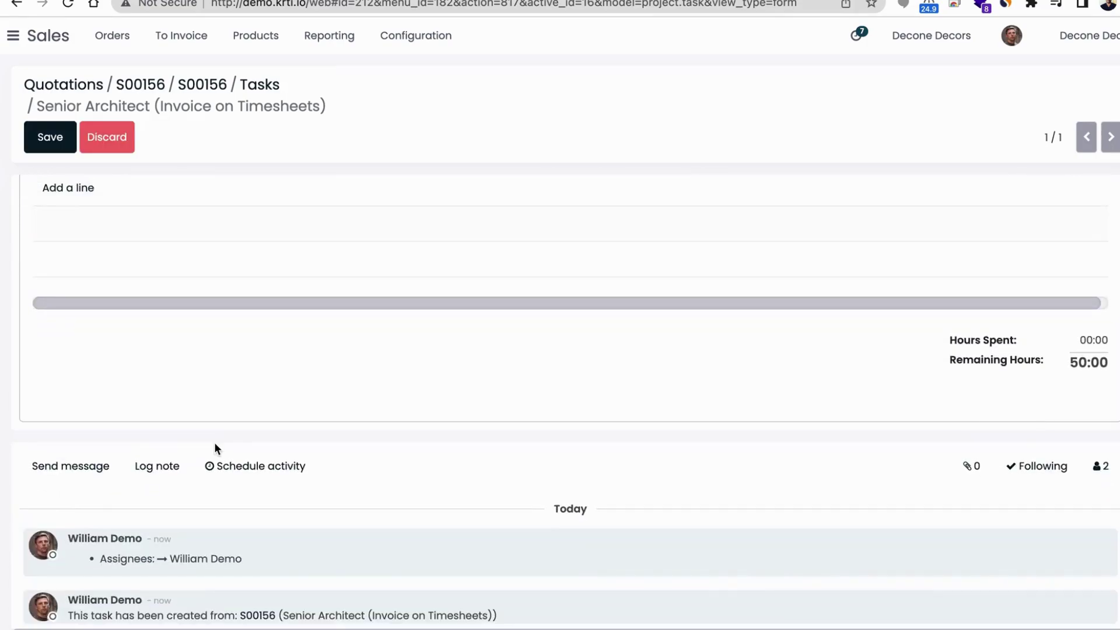
scroll(216, 449, up, 2)
scroll(215, 448, up, 2)
click(615, 332)
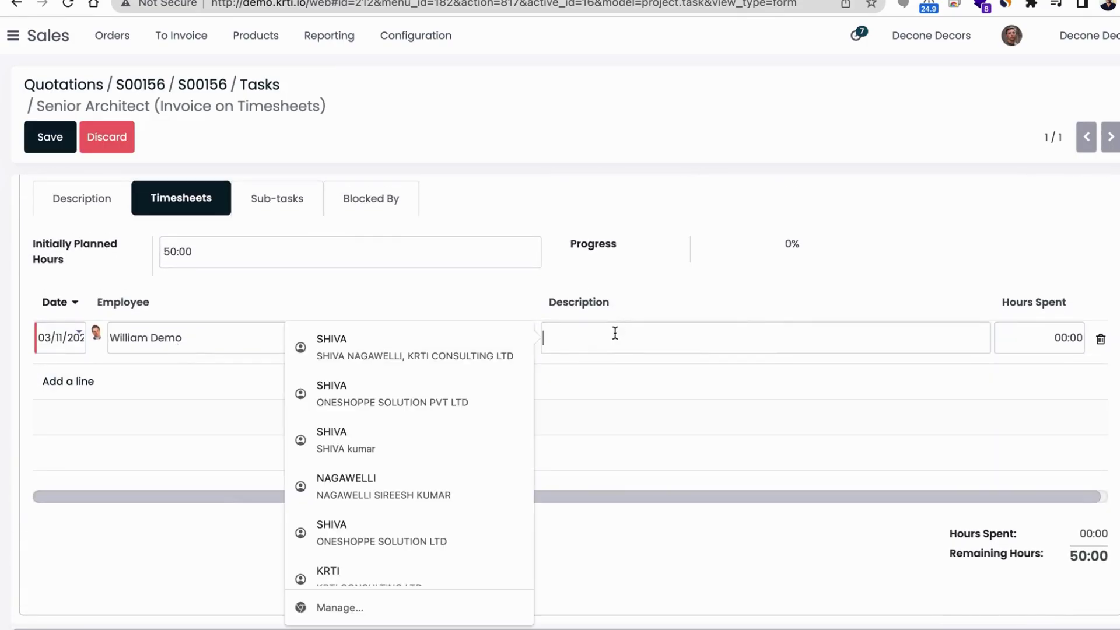
text(Hou)
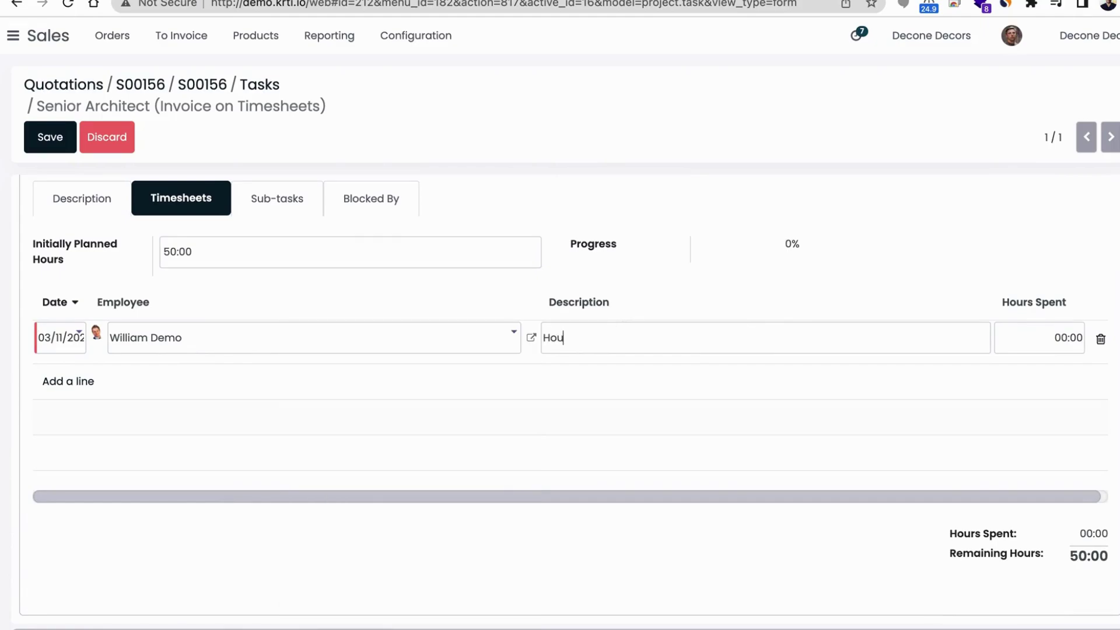
text(se design)
key(Tab)
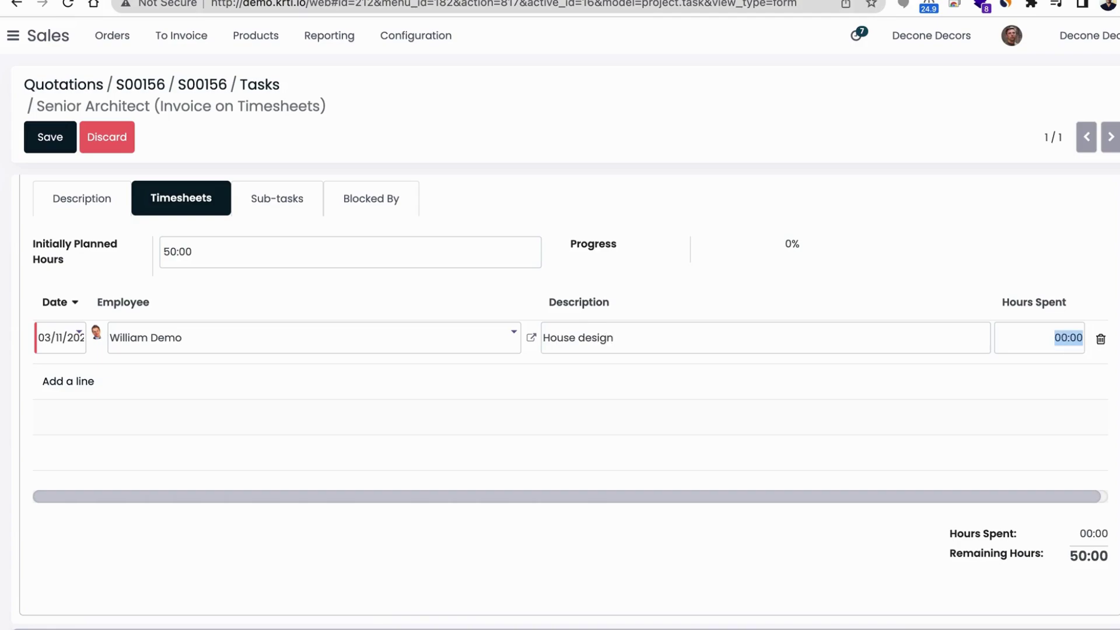
- Set the hours spent on the House design timesheet line to 20 and save the task
key(BackSpace)
text(20)
key(Return)
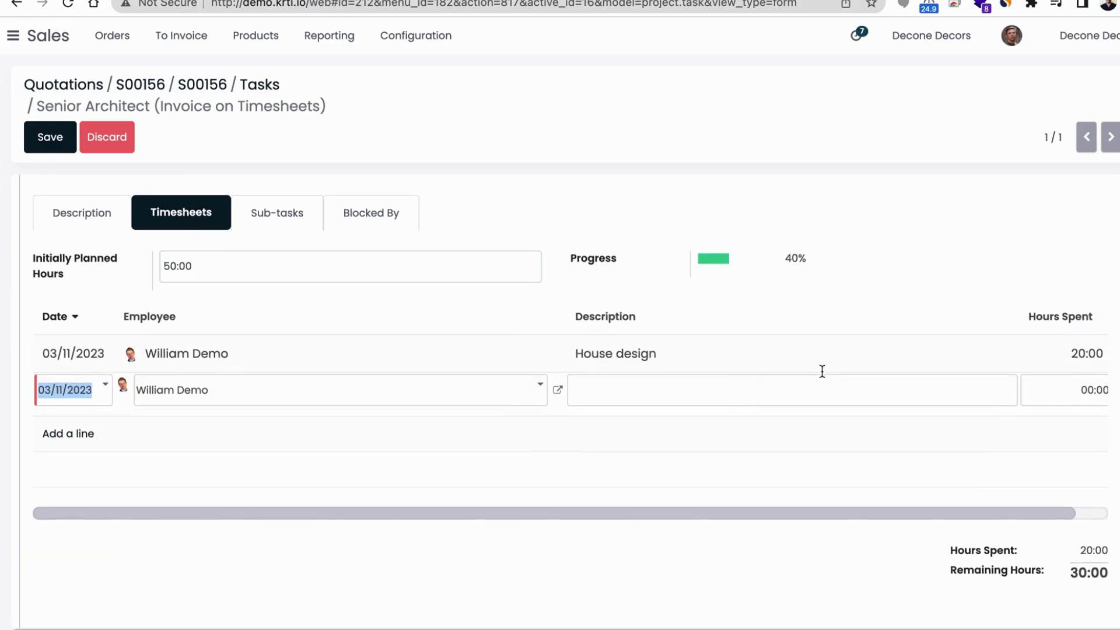
scroll(822, 372, up, 4)
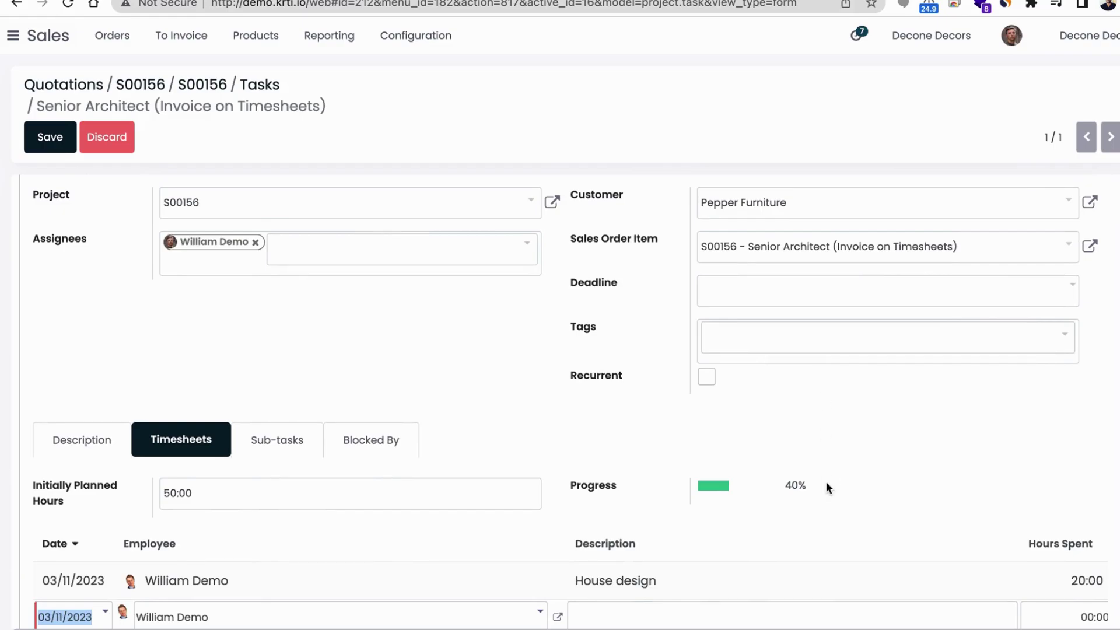
scroll(826, 484, down, 2)
scroll(827, 488, right, 1)
scroll(825, 488, up, 4)
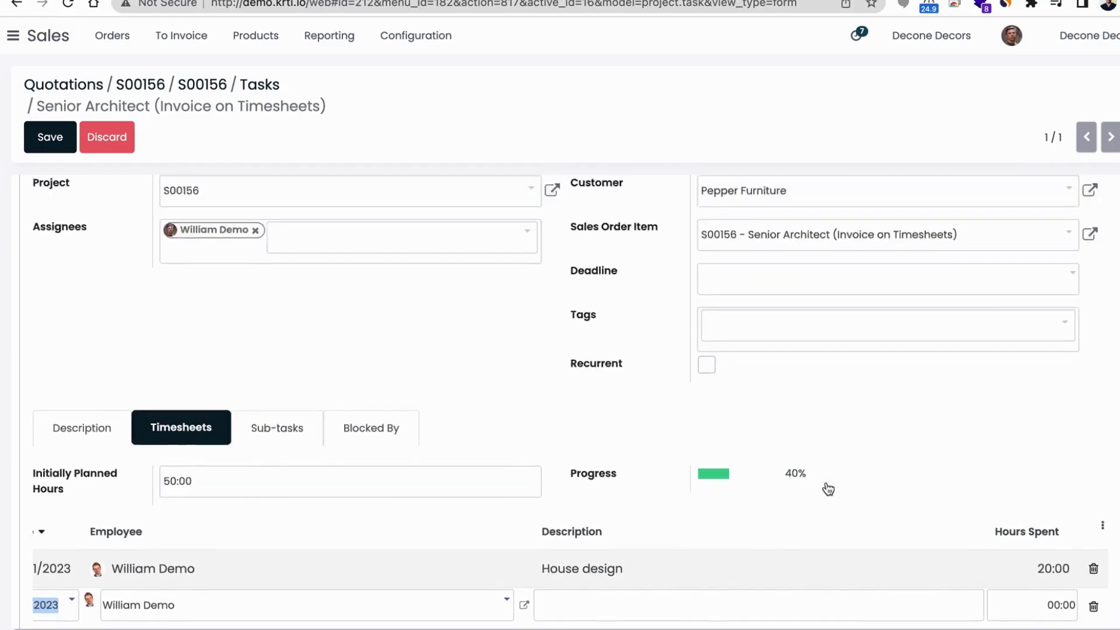
click(50, 137)
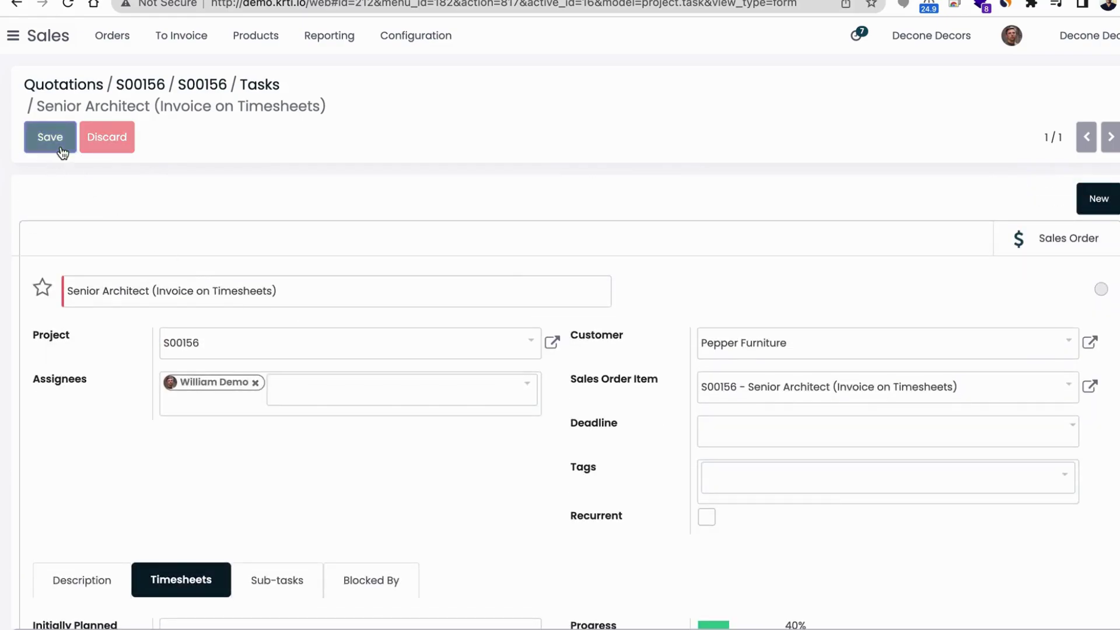
- Return to the project to review its recorded hours and gross margin, and go back to the sales order to check the delivered quantity
click(203, 86)
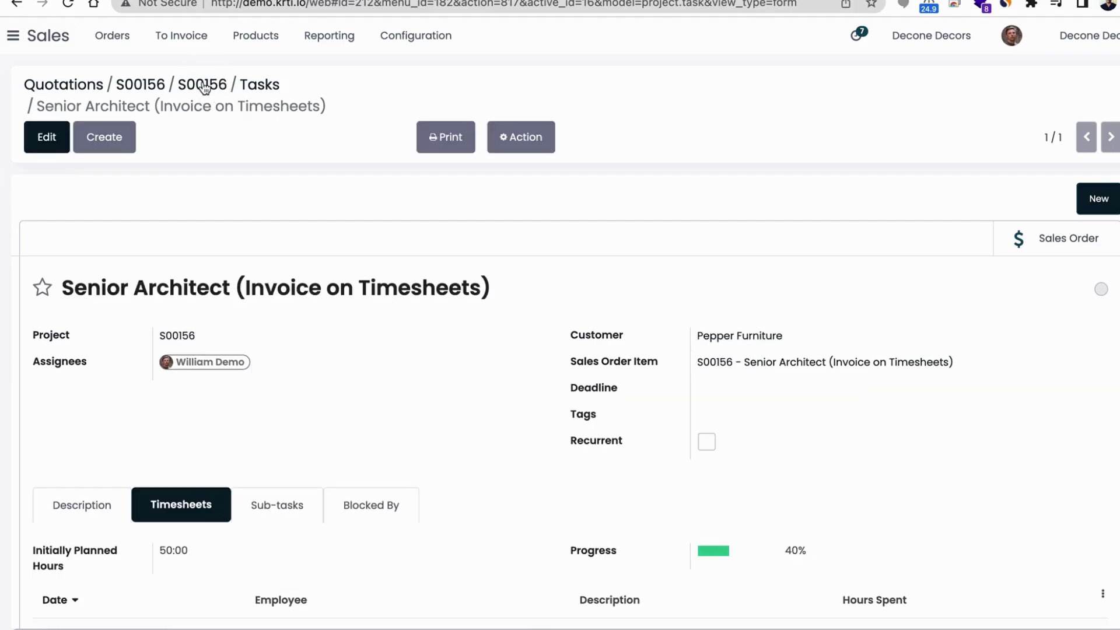
scroll(478, 310, down, 2)
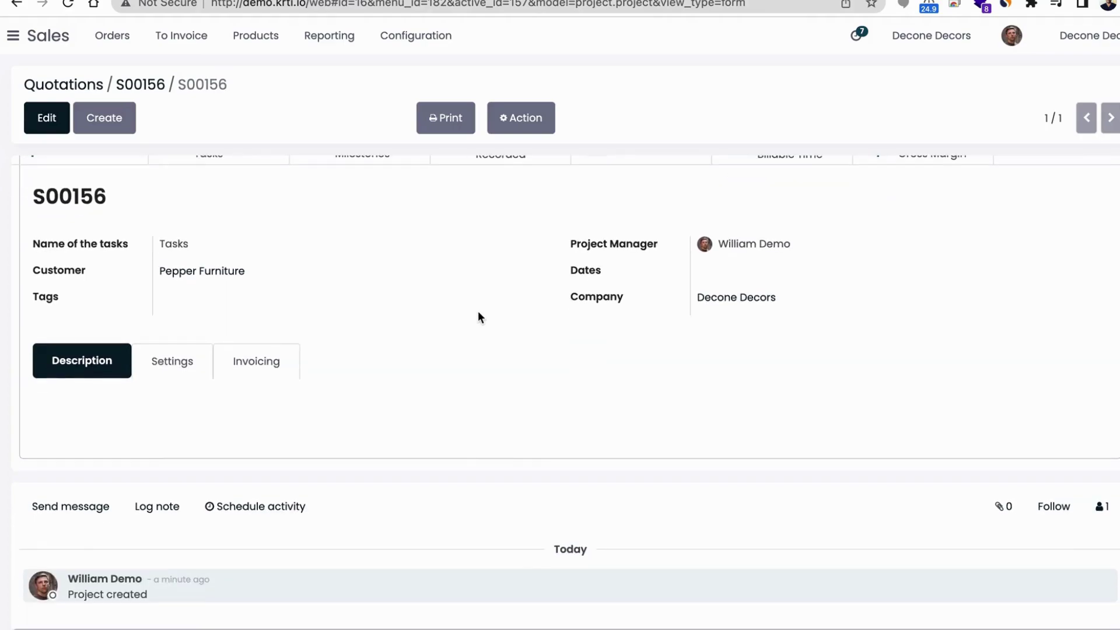
scroll(477, 311, up, 2)
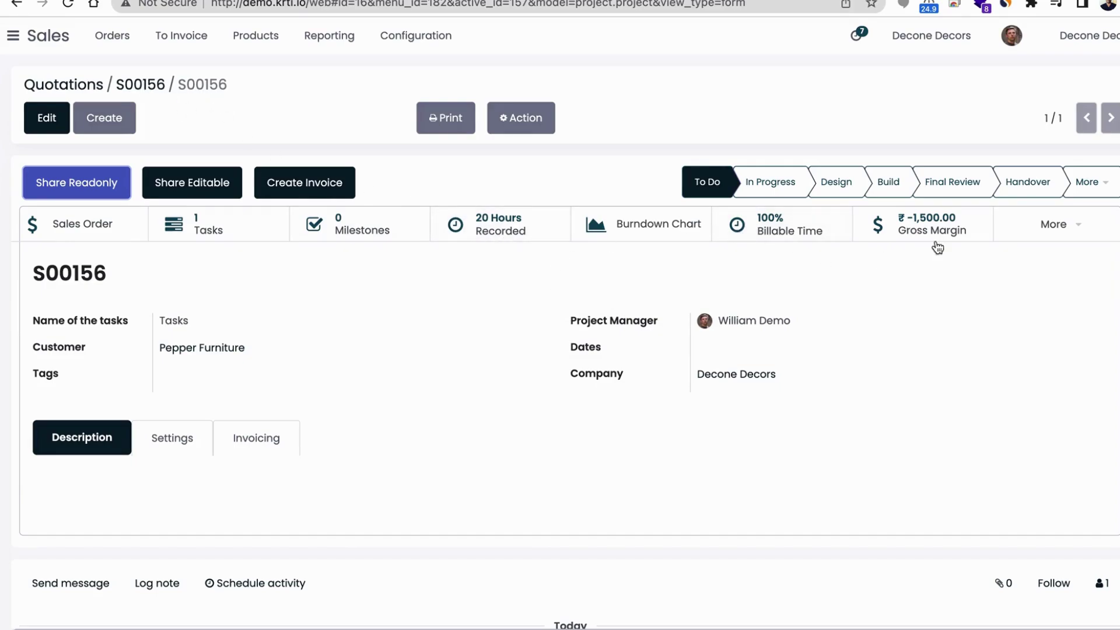
click(144, 85)
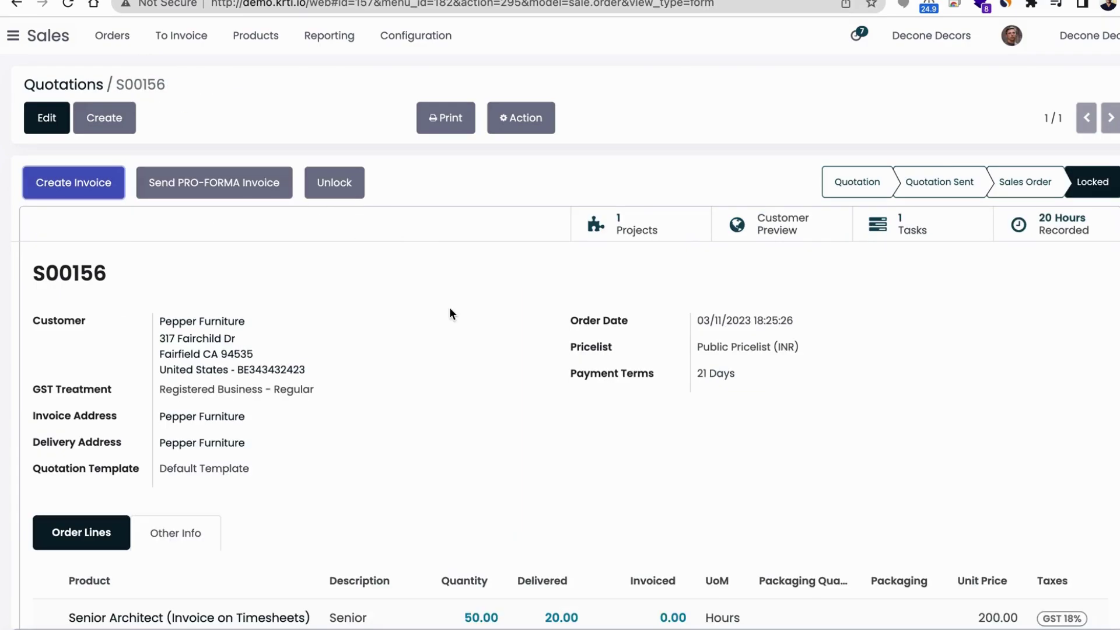
scroll(449, 306, down, 2)
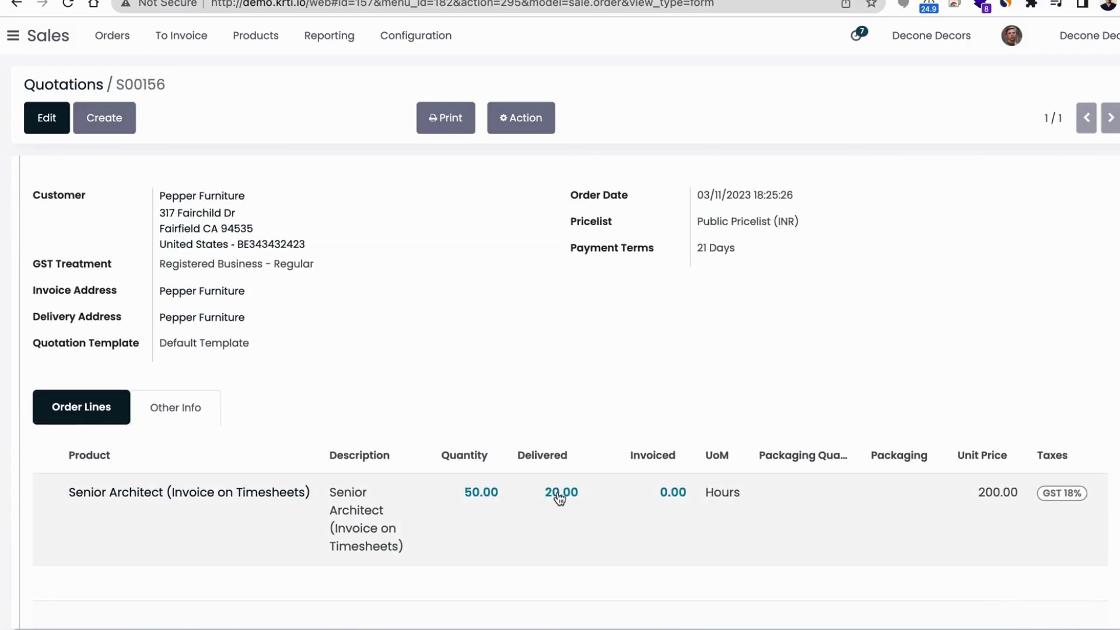
scroll(560, 496, up, 2)
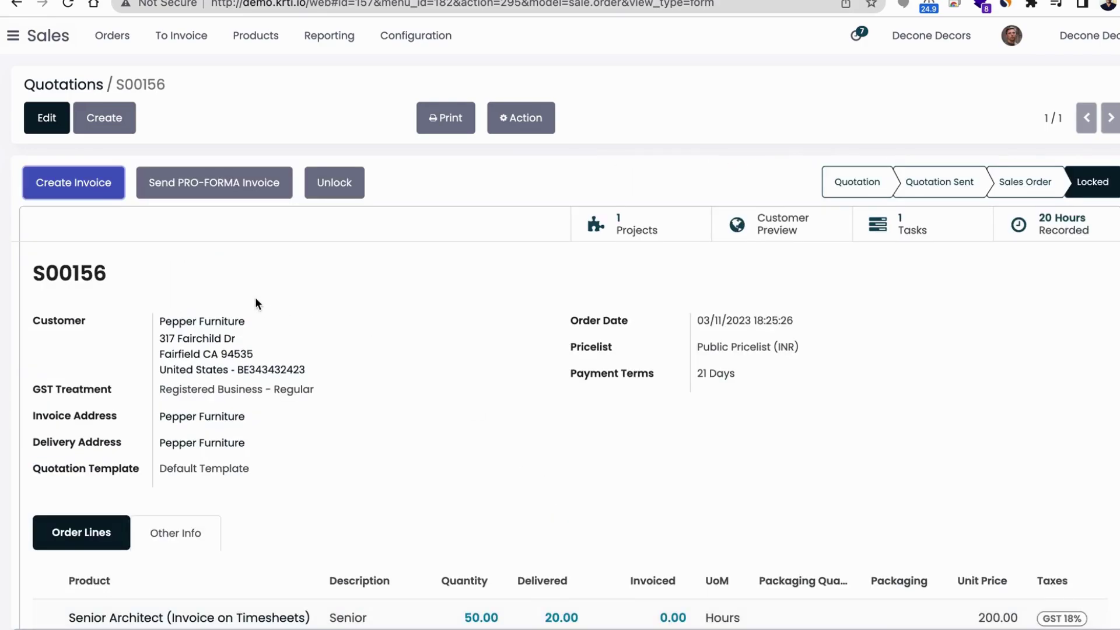
- Create a regular invoice from the sales order with the timesheets period left blank, review its Senior Architect line and confirm the invoice
click(89, 195)
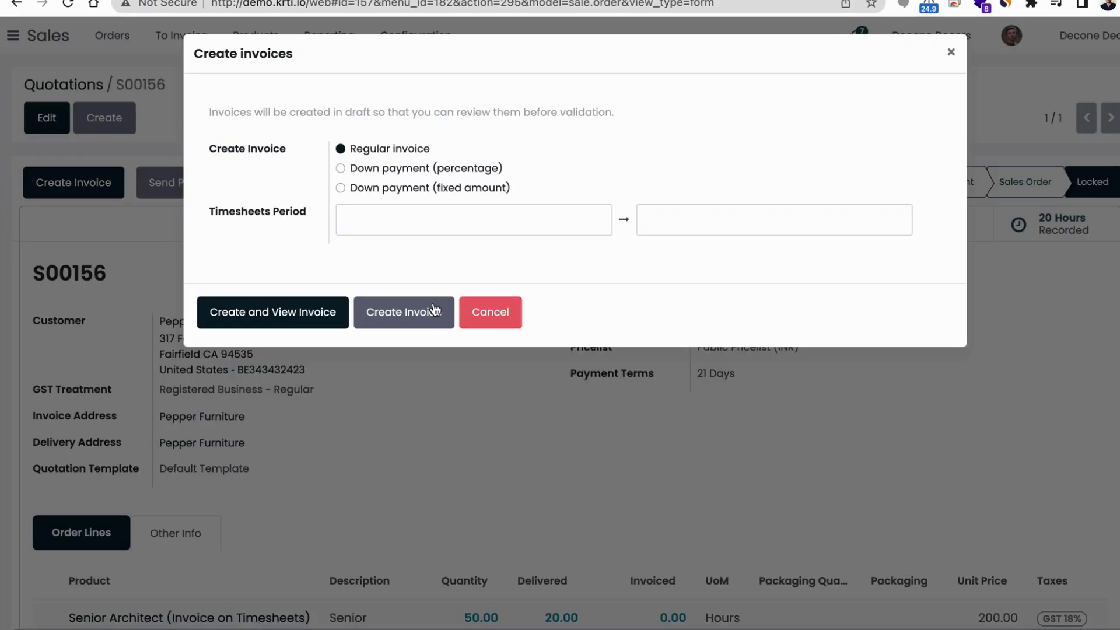
click(293, 313)
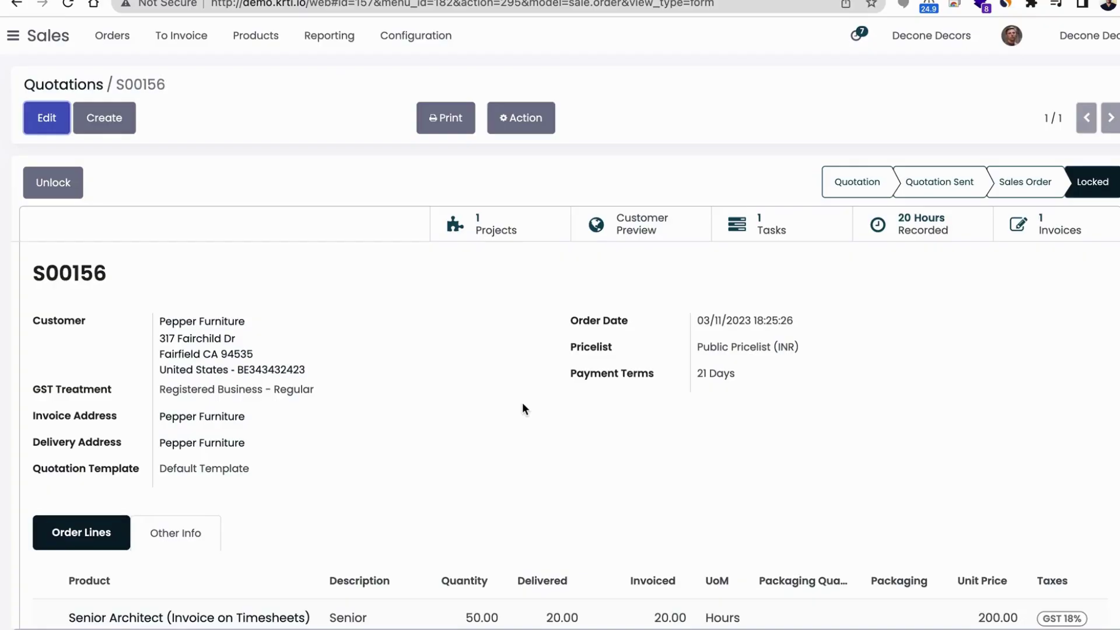
click(1055, 232)
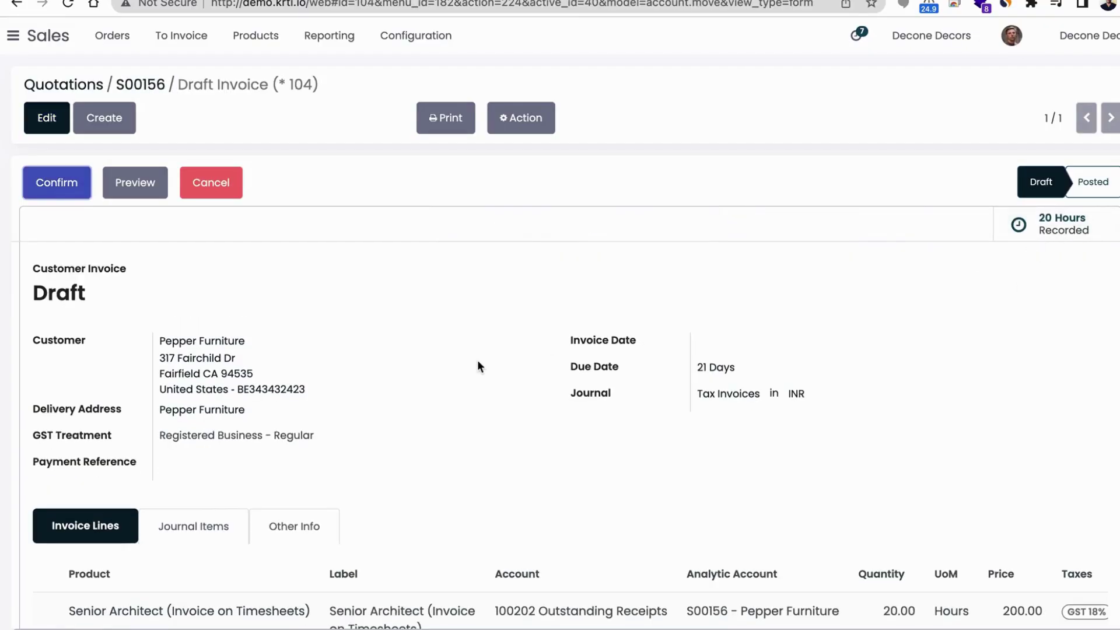
scroll(477, 366, down, 2)
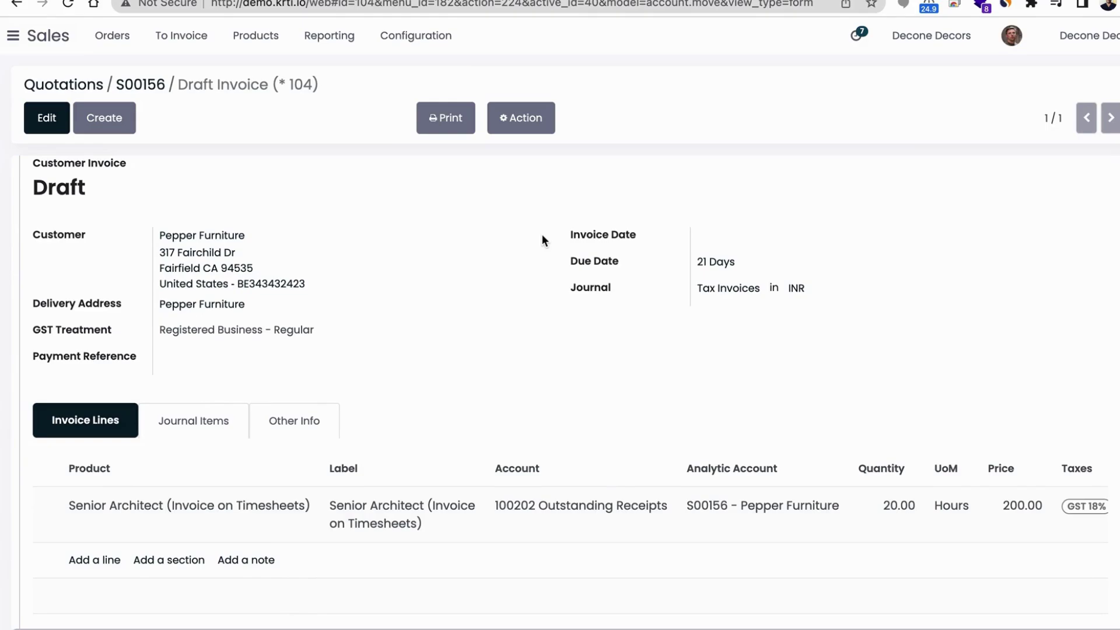
scroll(218, 210, up, 2)
click(44, 182)
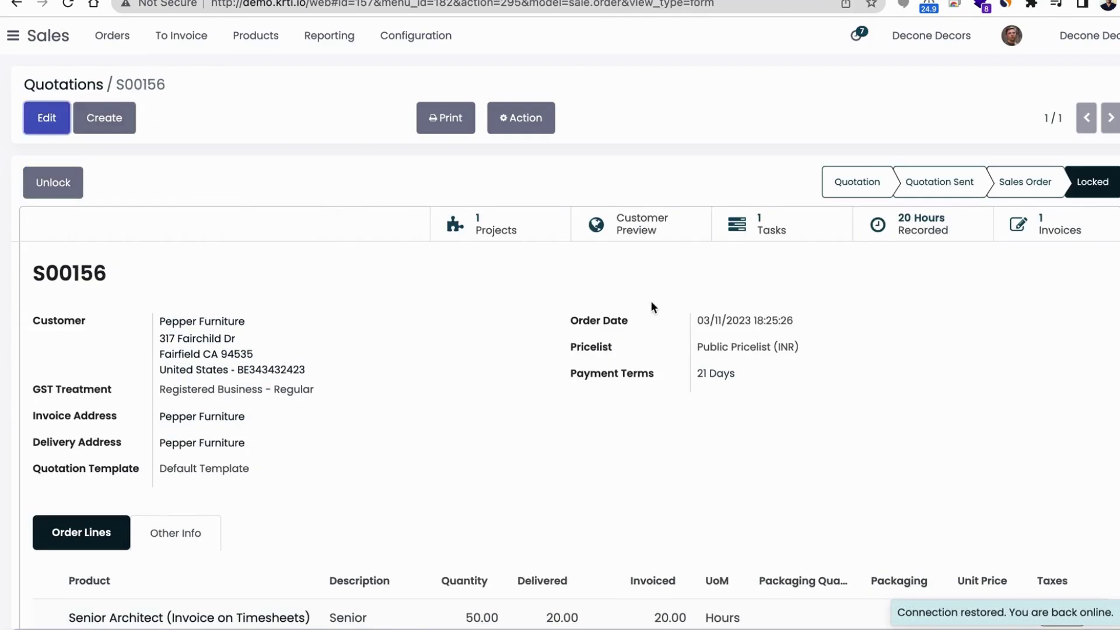
- Open the sales order's project, review the sold hours and profitability in its project updates, and return to the sales order
click(507, 240)
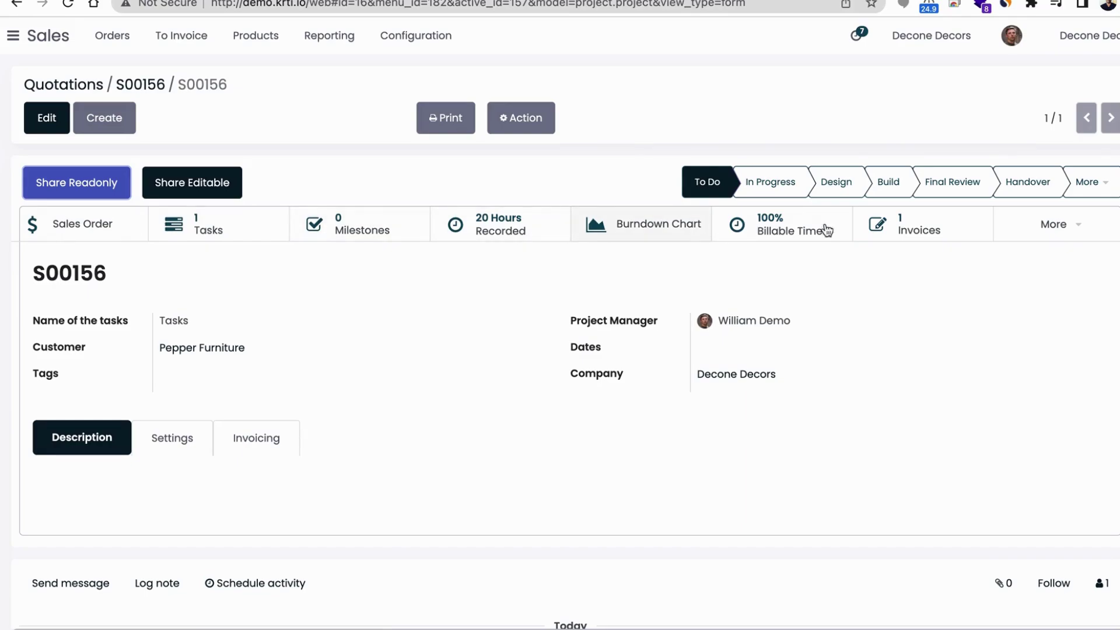
click(1036, 223)
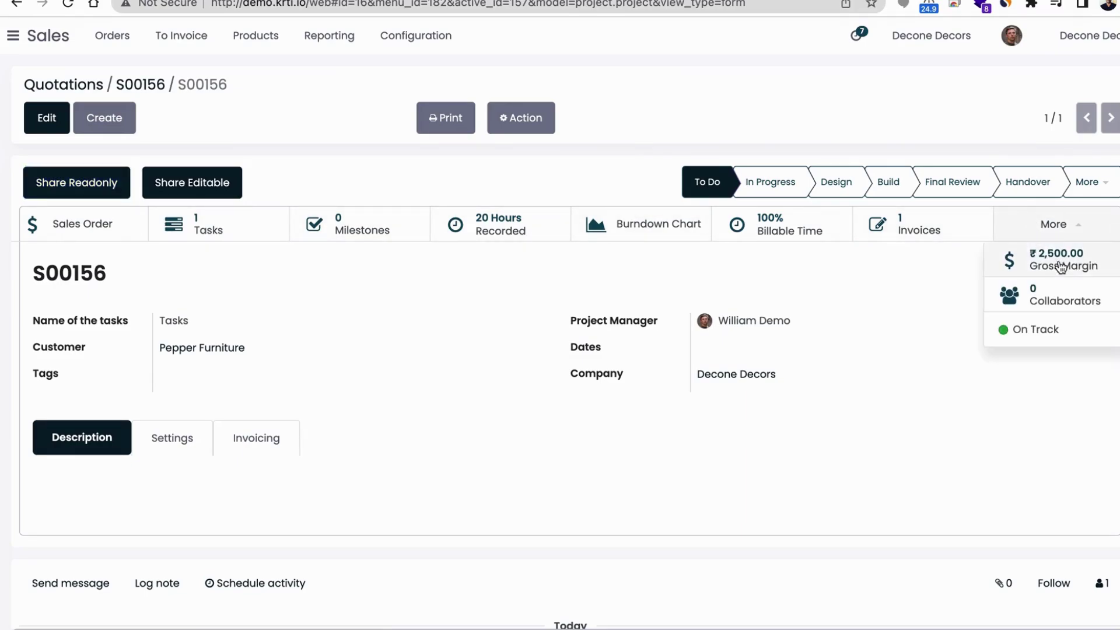
click(1047, 331)
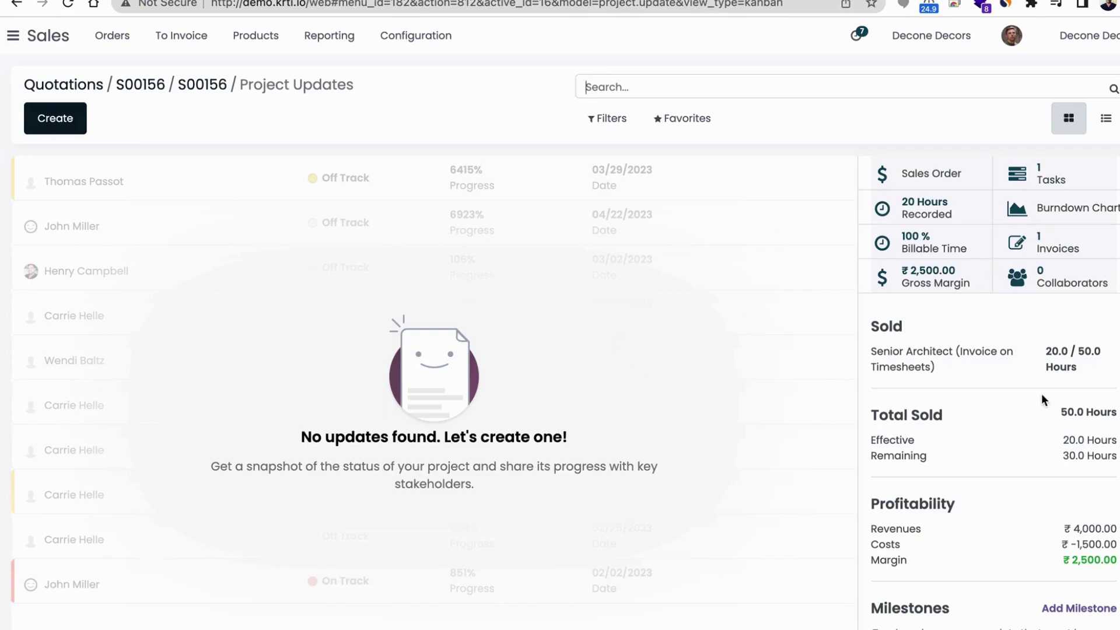
scroll(1041, 393, down, 1)
scroll(1041, 393, up, 1)
click(140, 87)
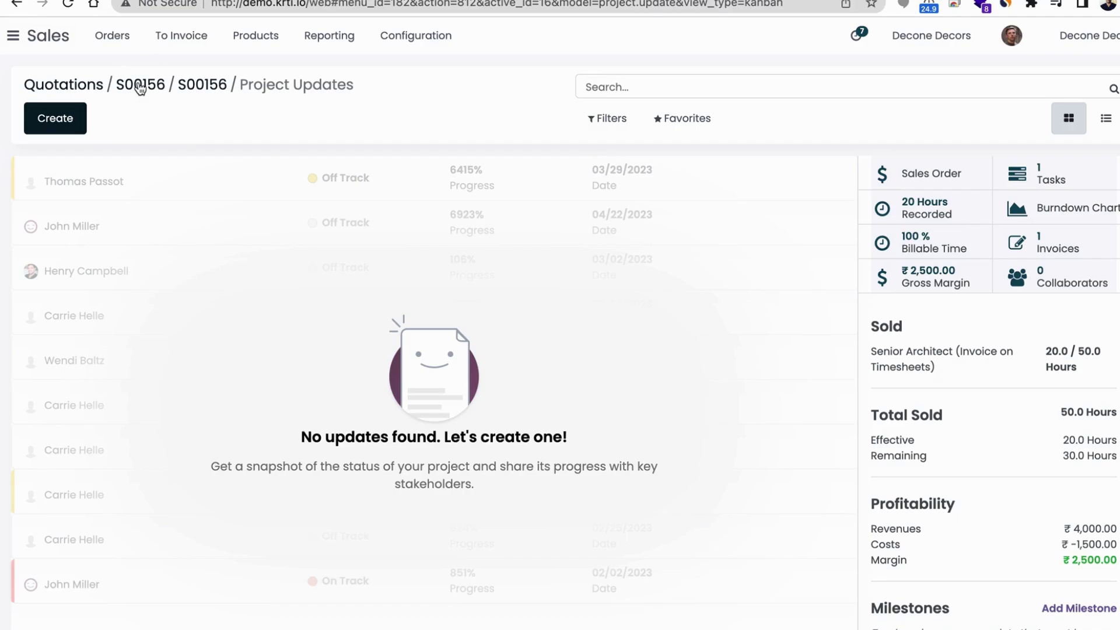